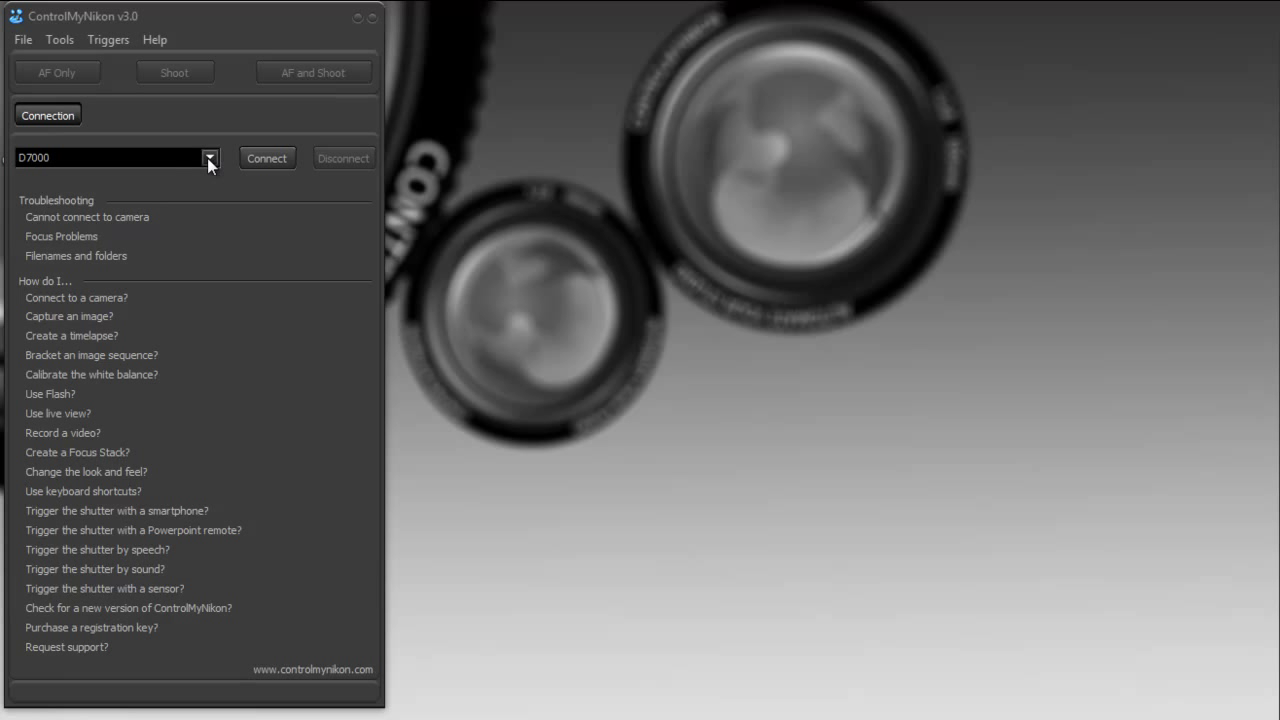
Connect ControlMyNikon to the D7000 camera
left_click(270, 160)
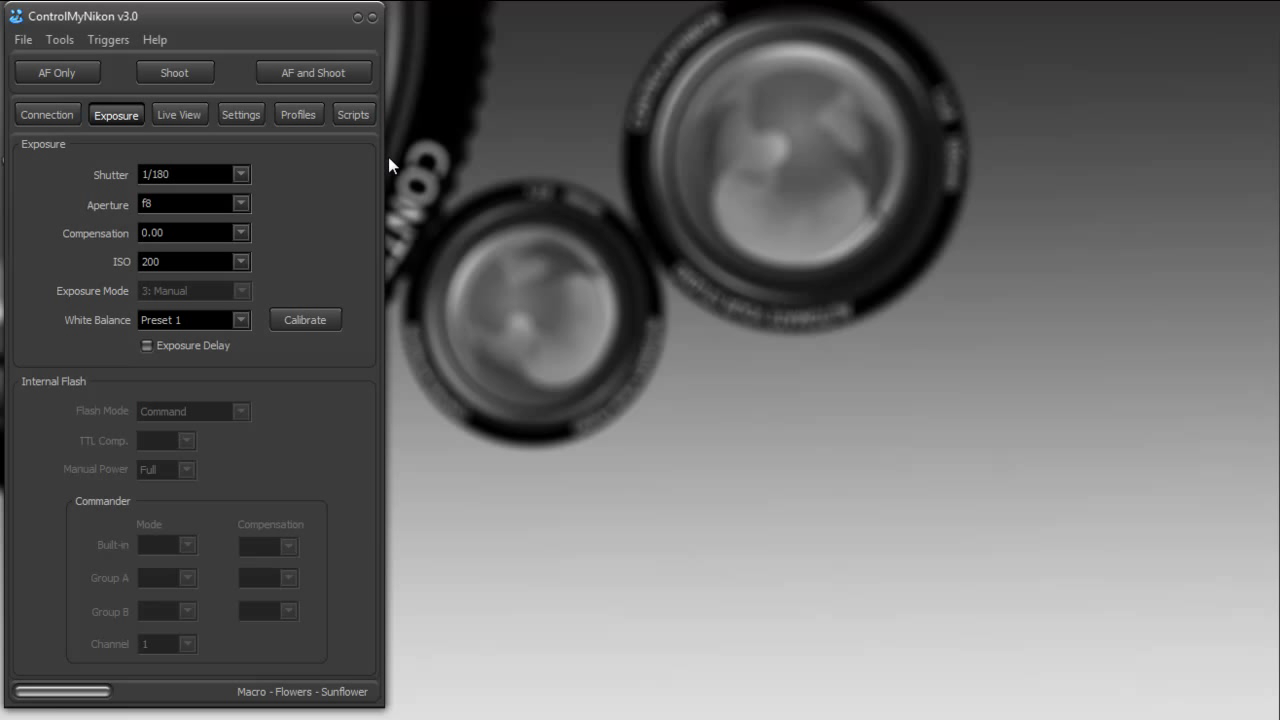
Start the live camera feed and set the shutter speed to 1/500
left_click(177, 116)
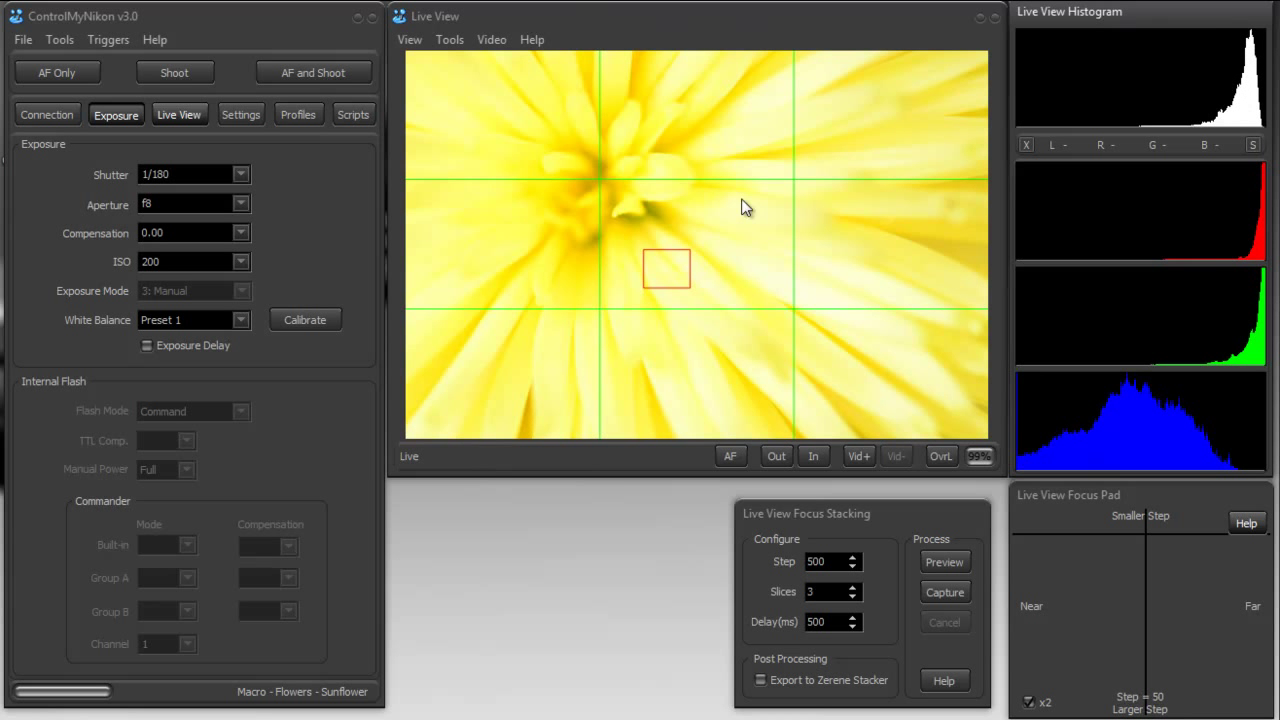
left_click(240, 176)
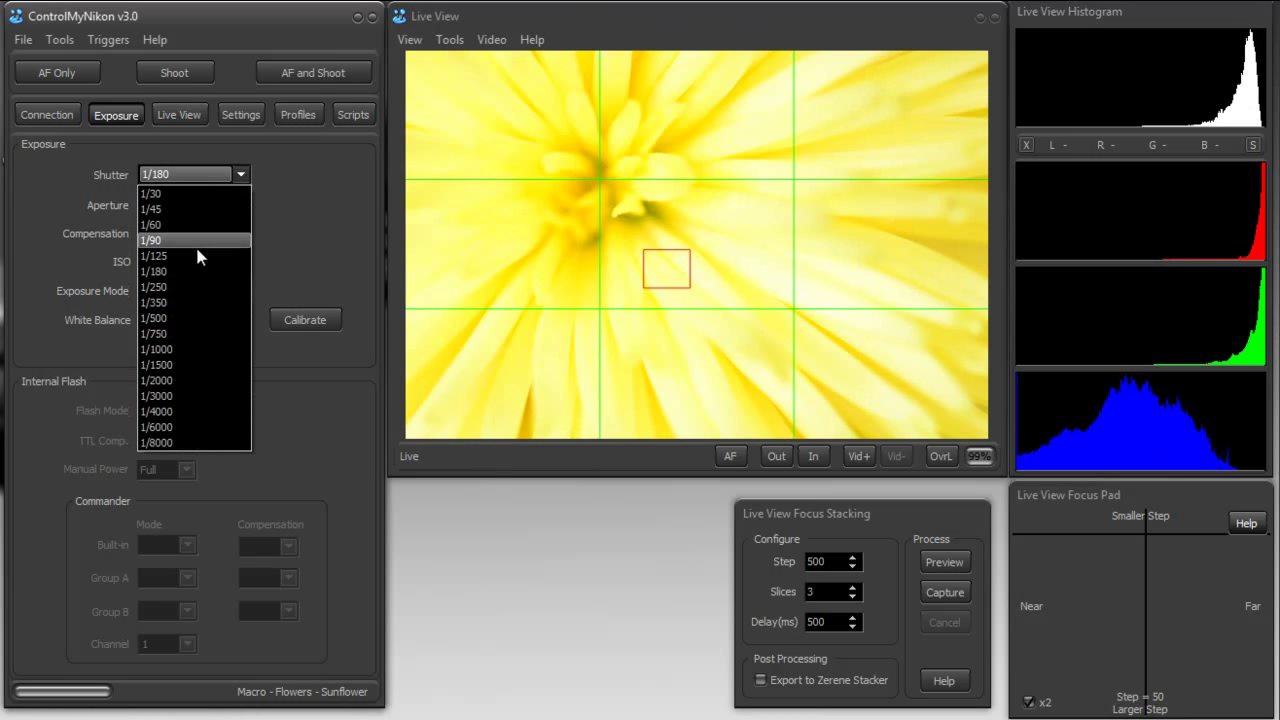
left_click(190, 320)
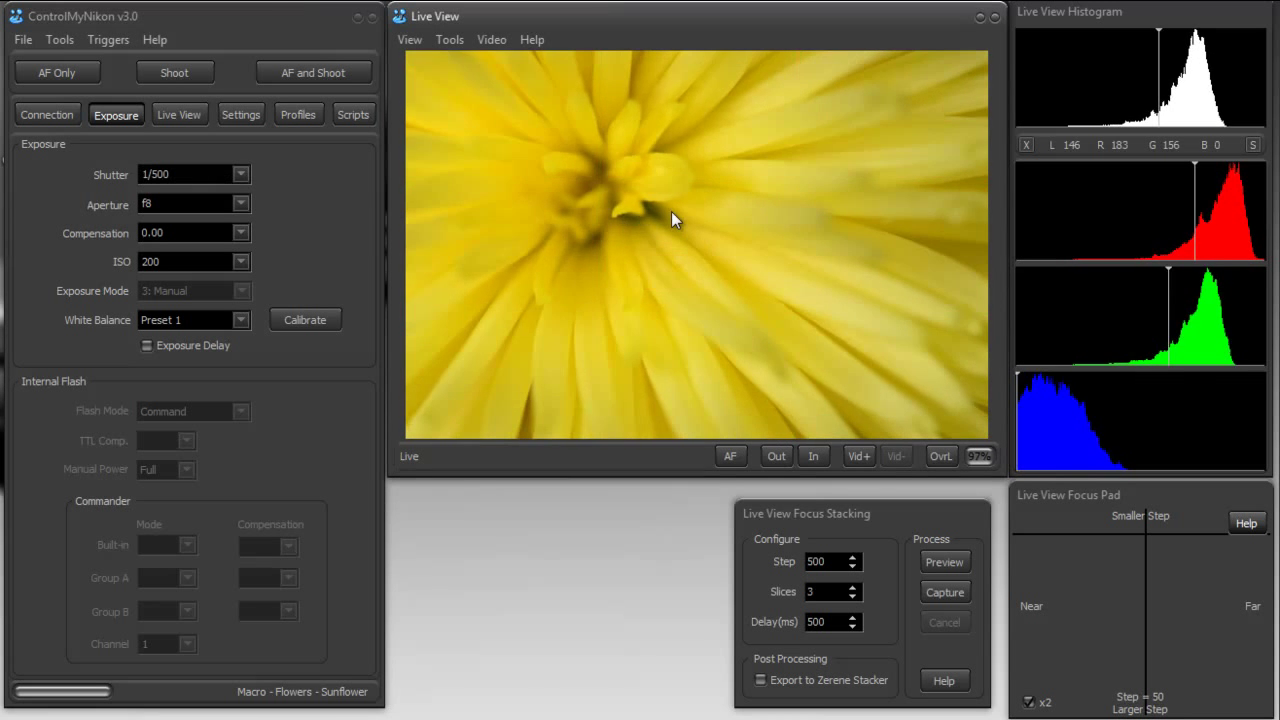
left_click(876, 527)
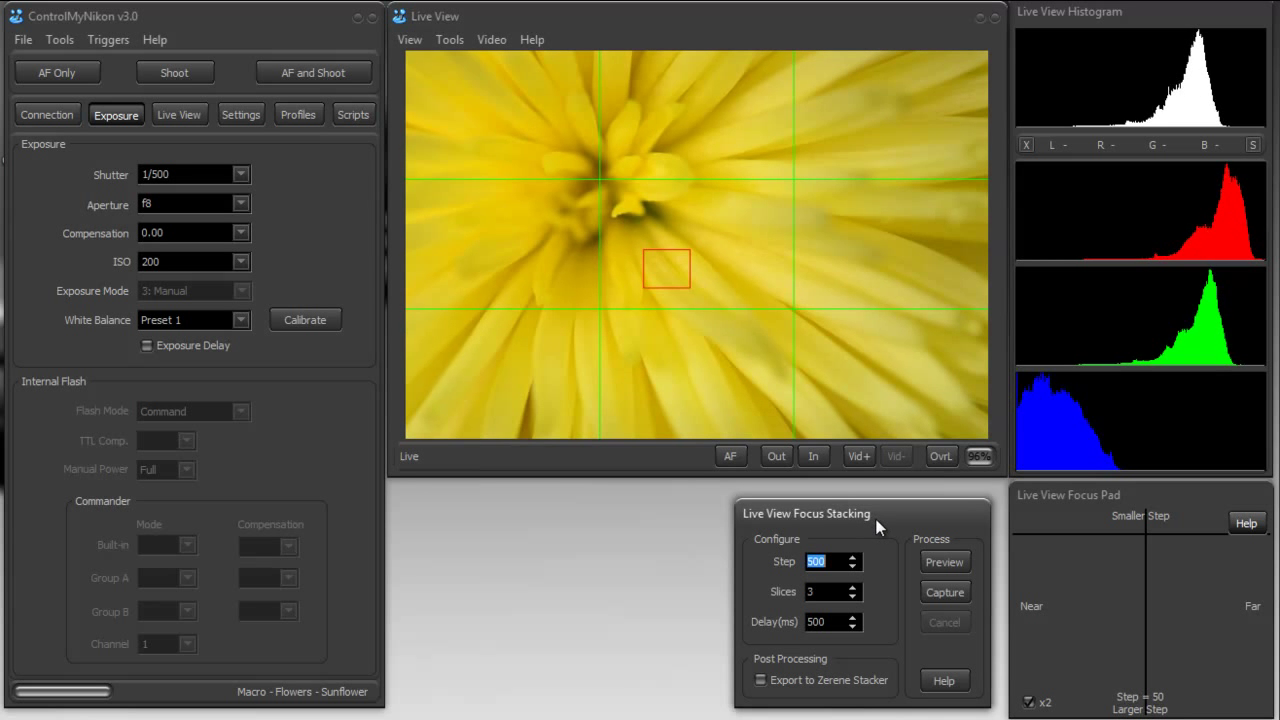
left_click(455, 40)
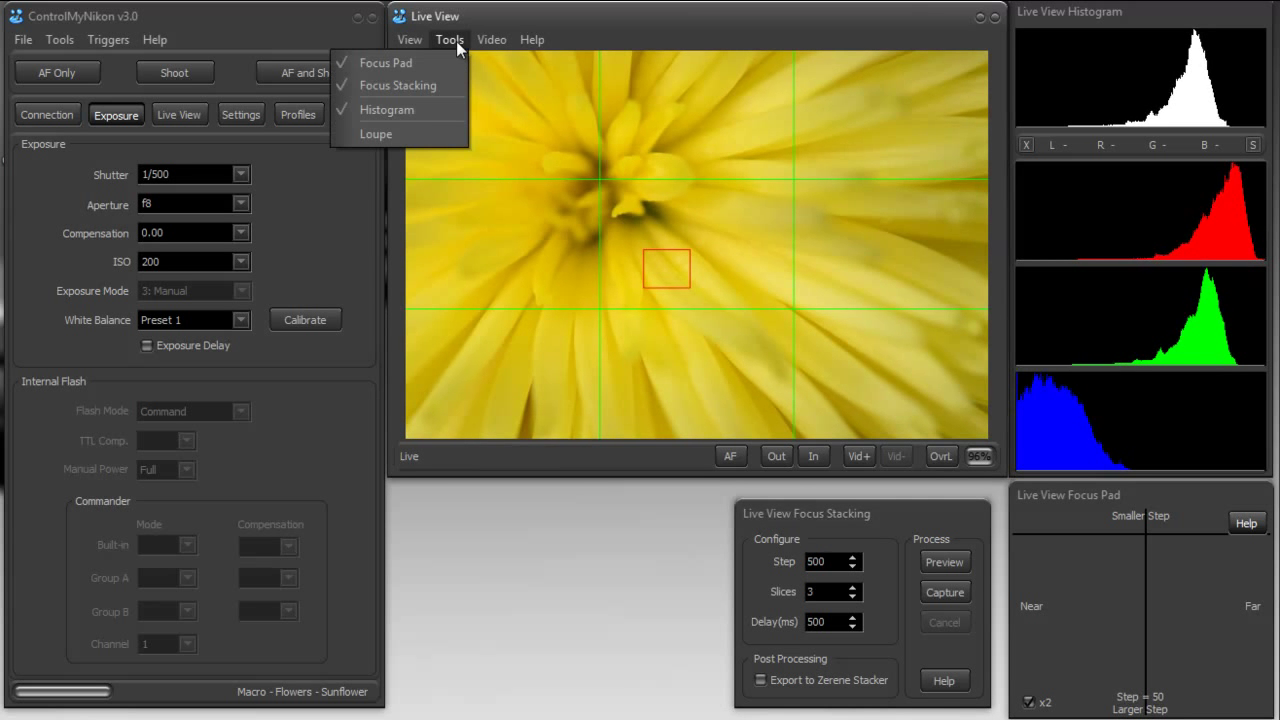
left_click(424, 85)
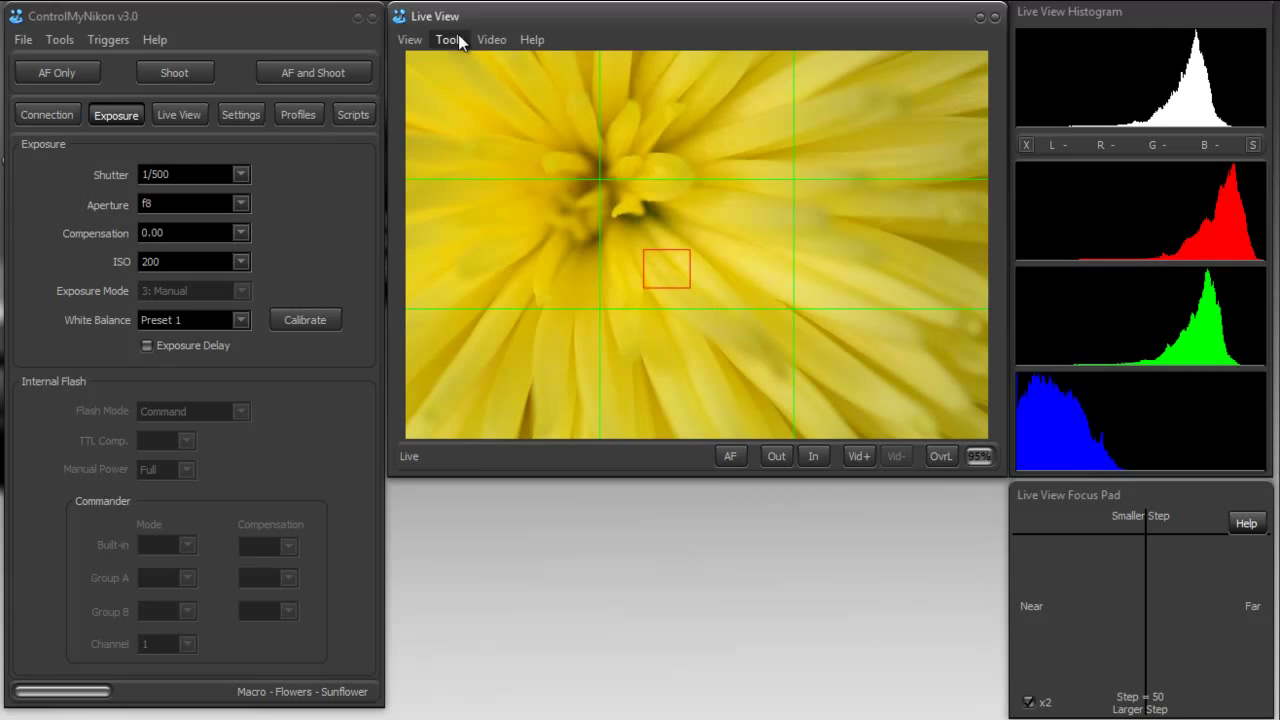
left_click(453, 40)
left_click(136, 0)
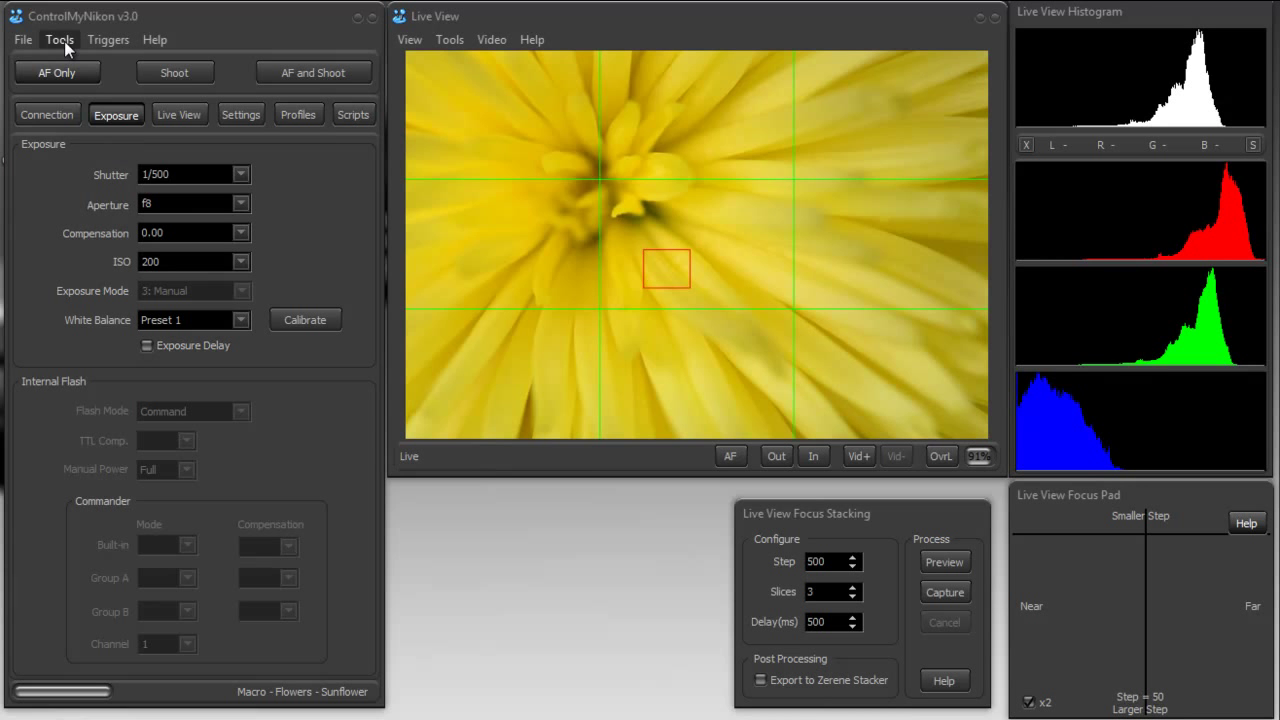
Open the Image Viewer from Tools and capture a test shot of the flower
left_click(64, 41)
left_click(65, 61)
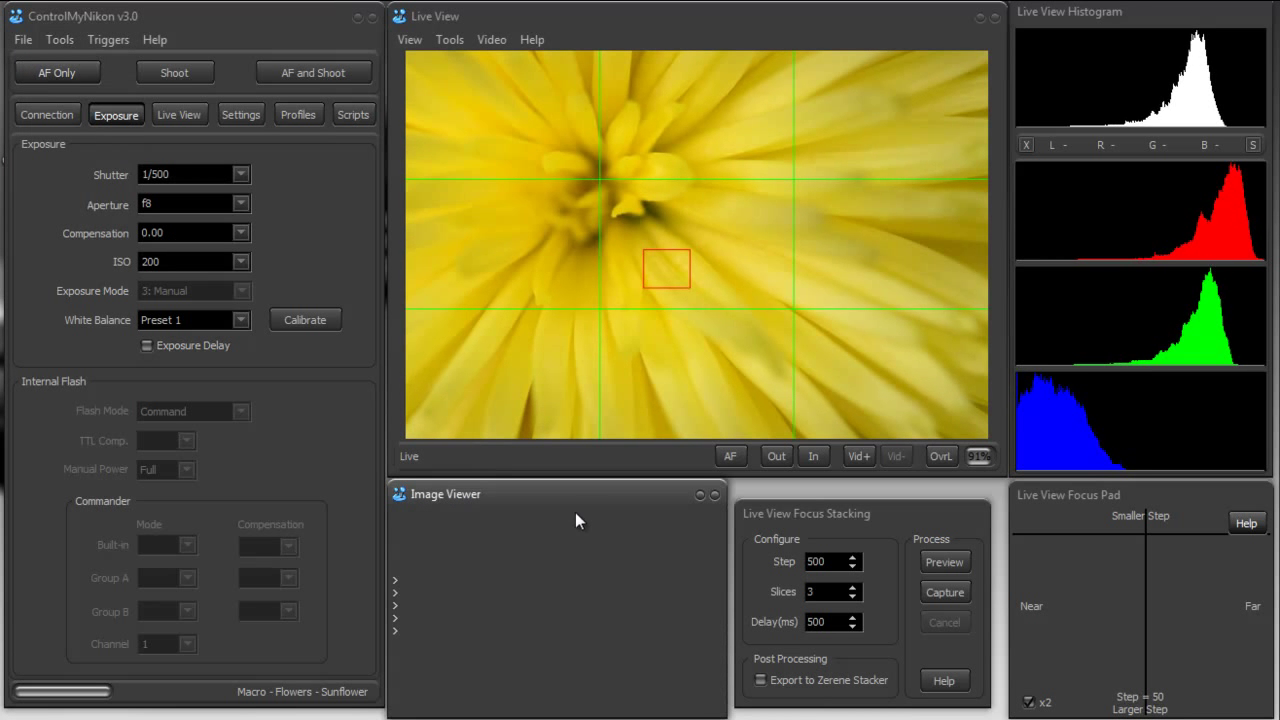
left_click_drag(595, 495, 592, 490)
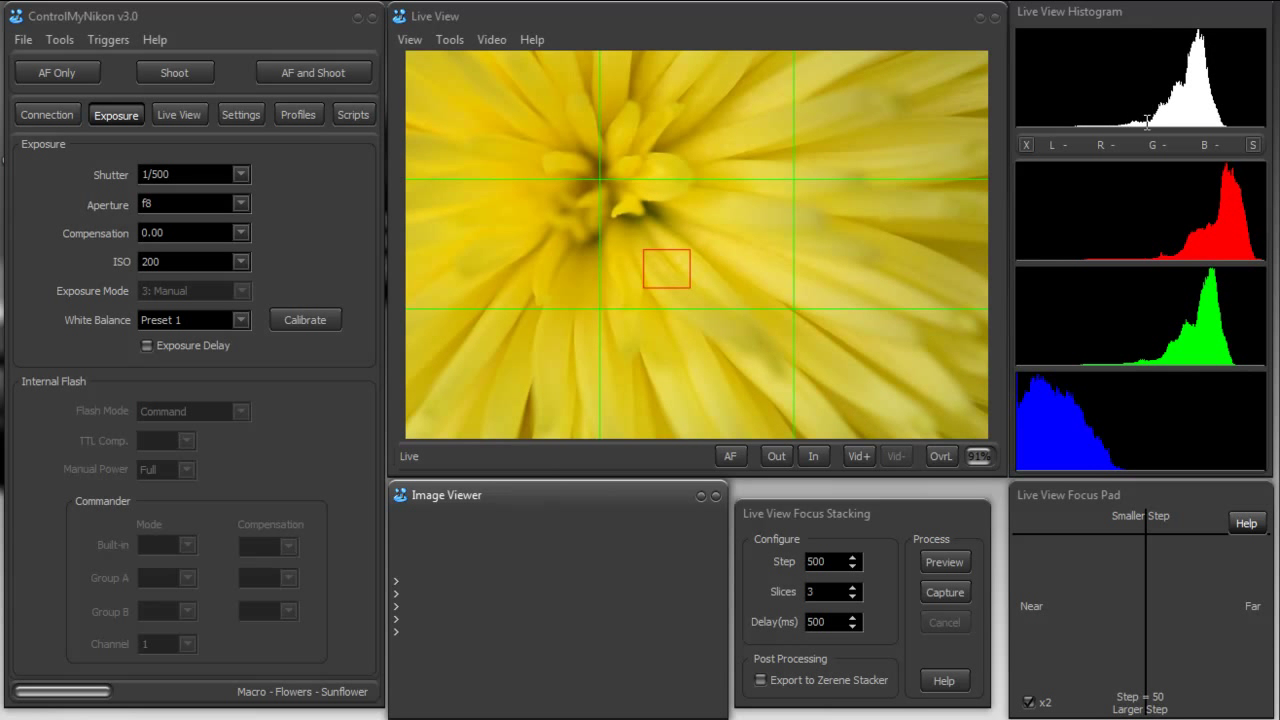
left_click(168, 72)
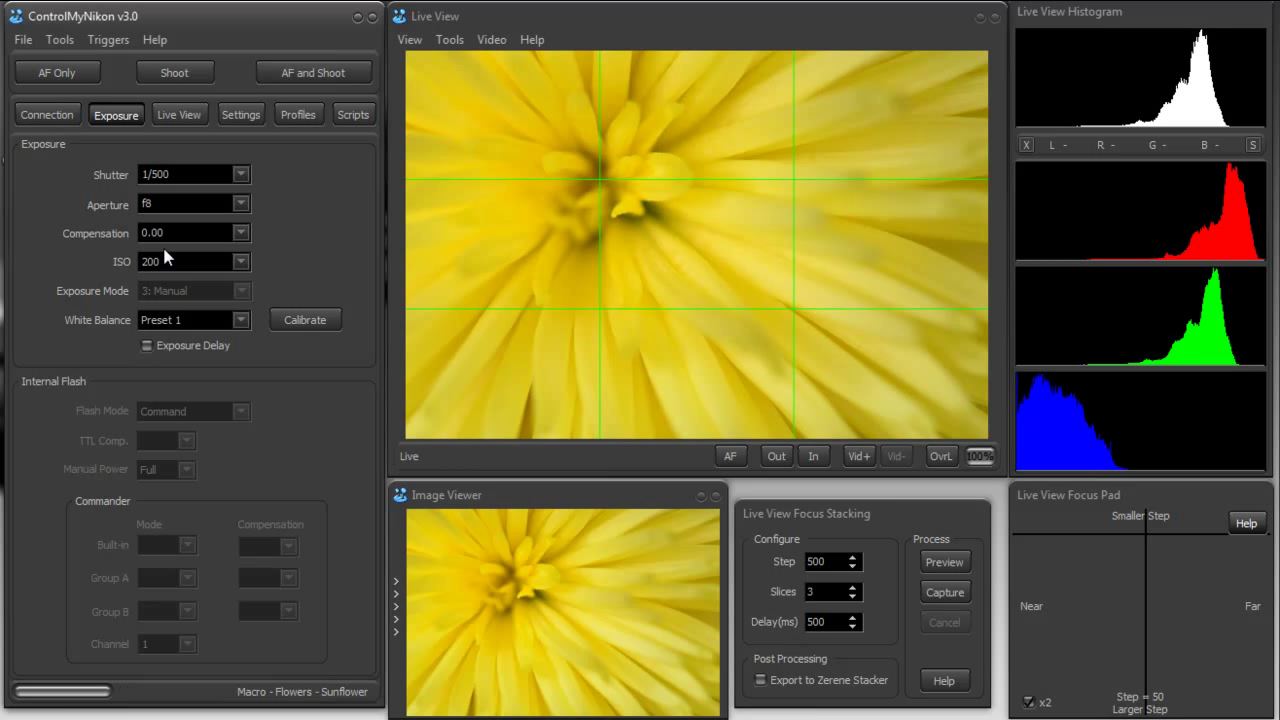
Set the image format to JPEG Fine on the Settings page
left_click(243, 116)
left_click(251, 176)
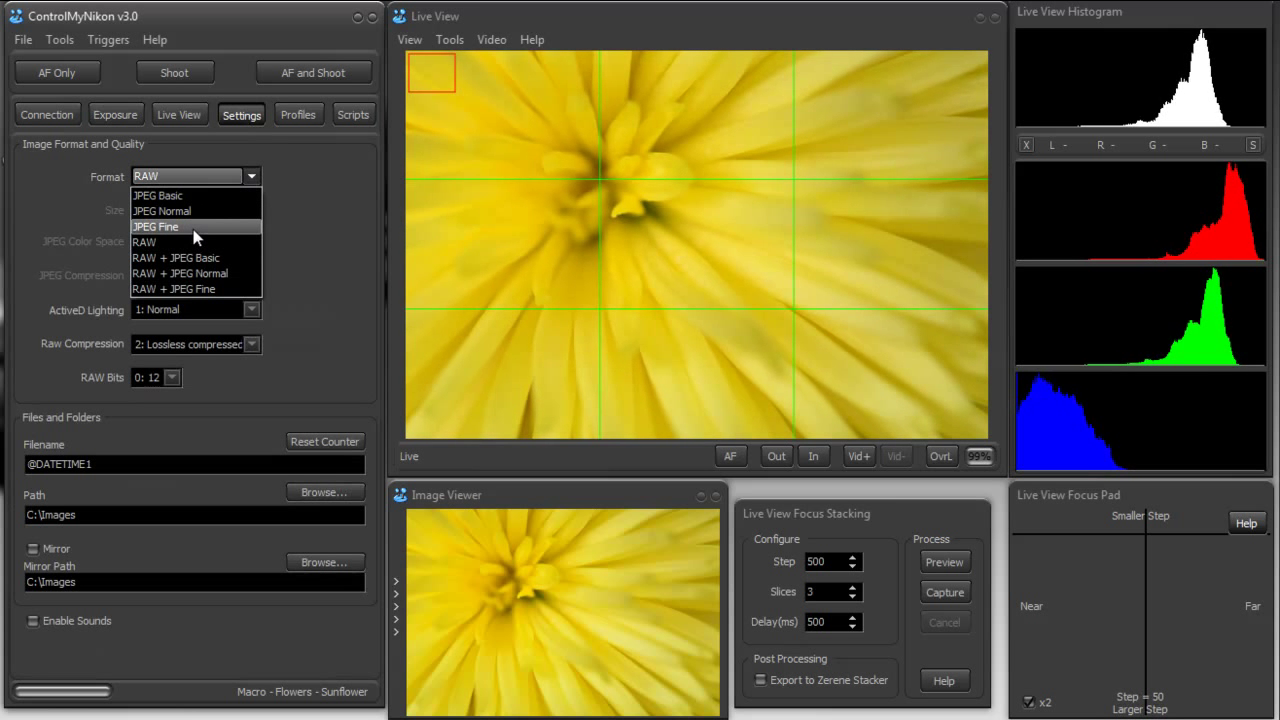
left_click(191, 227)
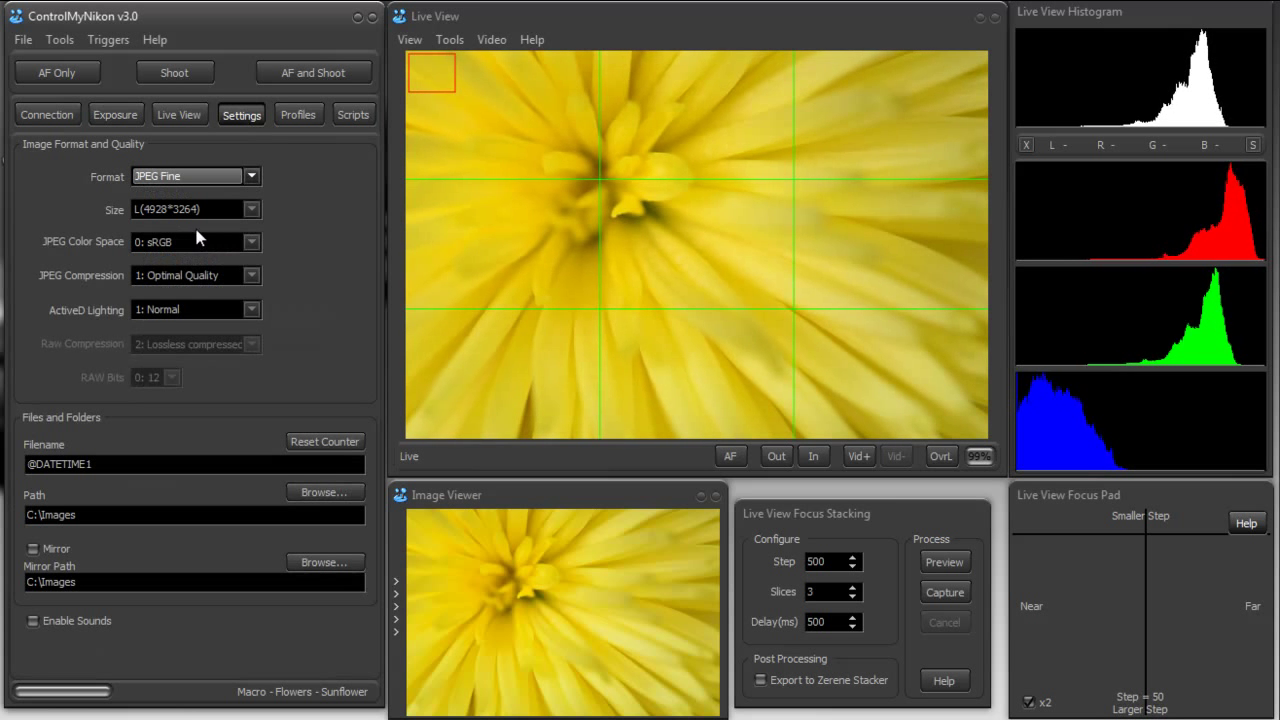
Save the current settings as the profile 'Macro - Flowers - Yellow Thing'
left_click(311, 118)
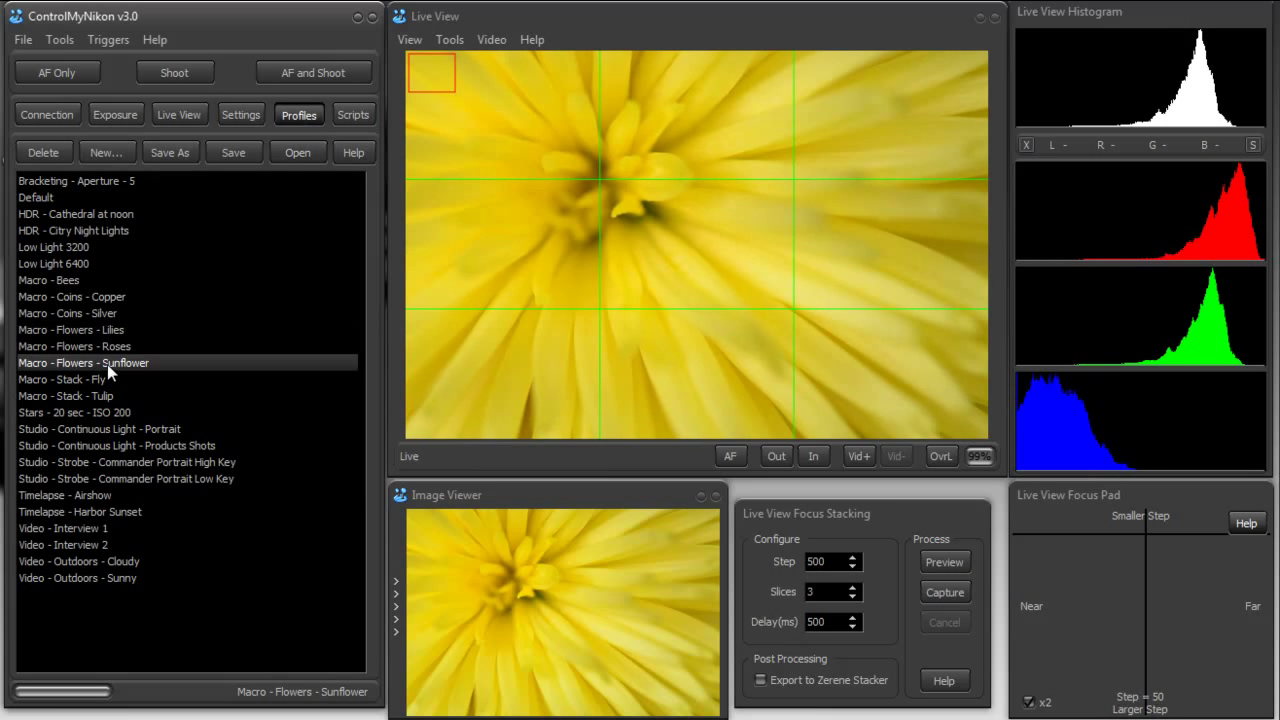
left_click(168, 153)
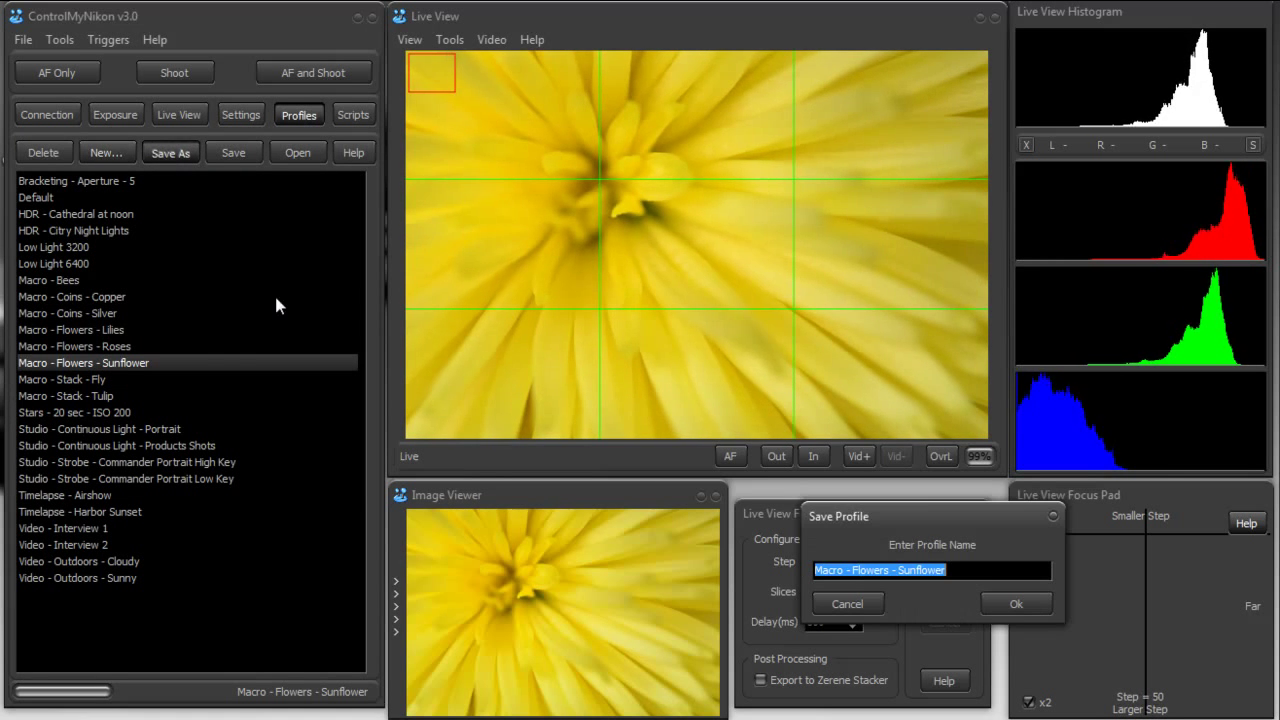
left_click(896, 570)
left_click_drag(896, 570, 955, 571)
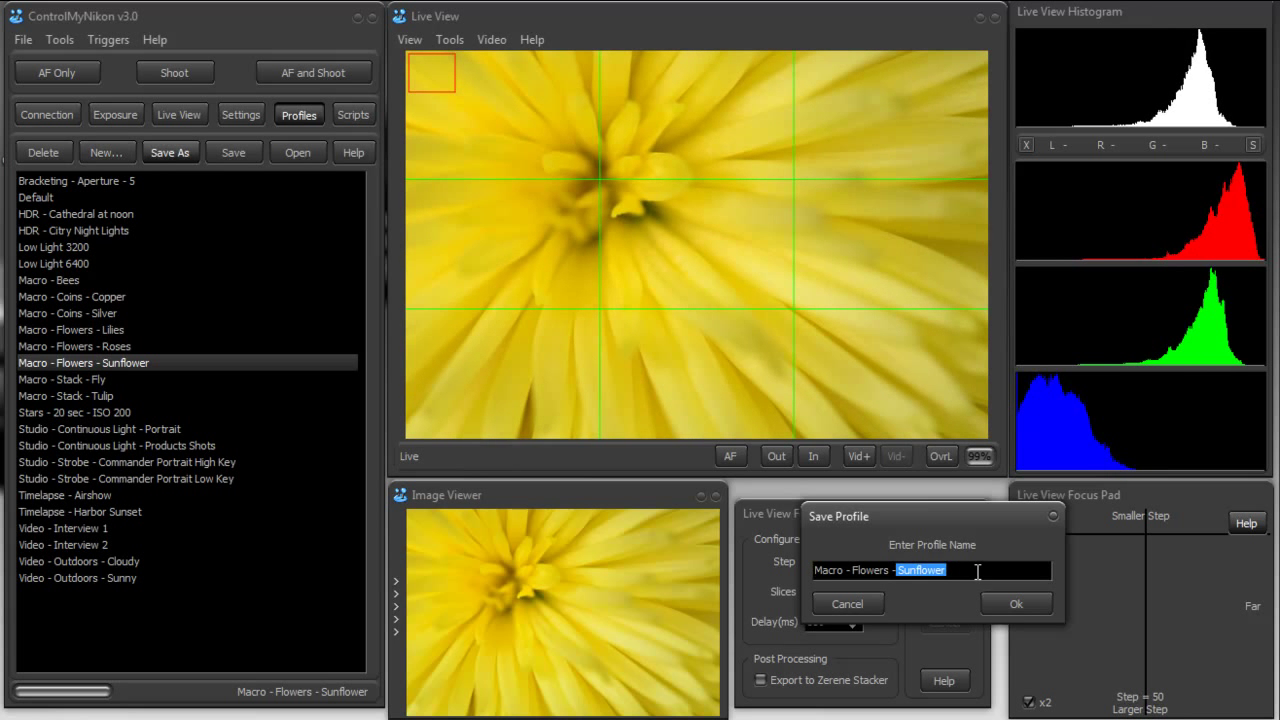
type("Yell")
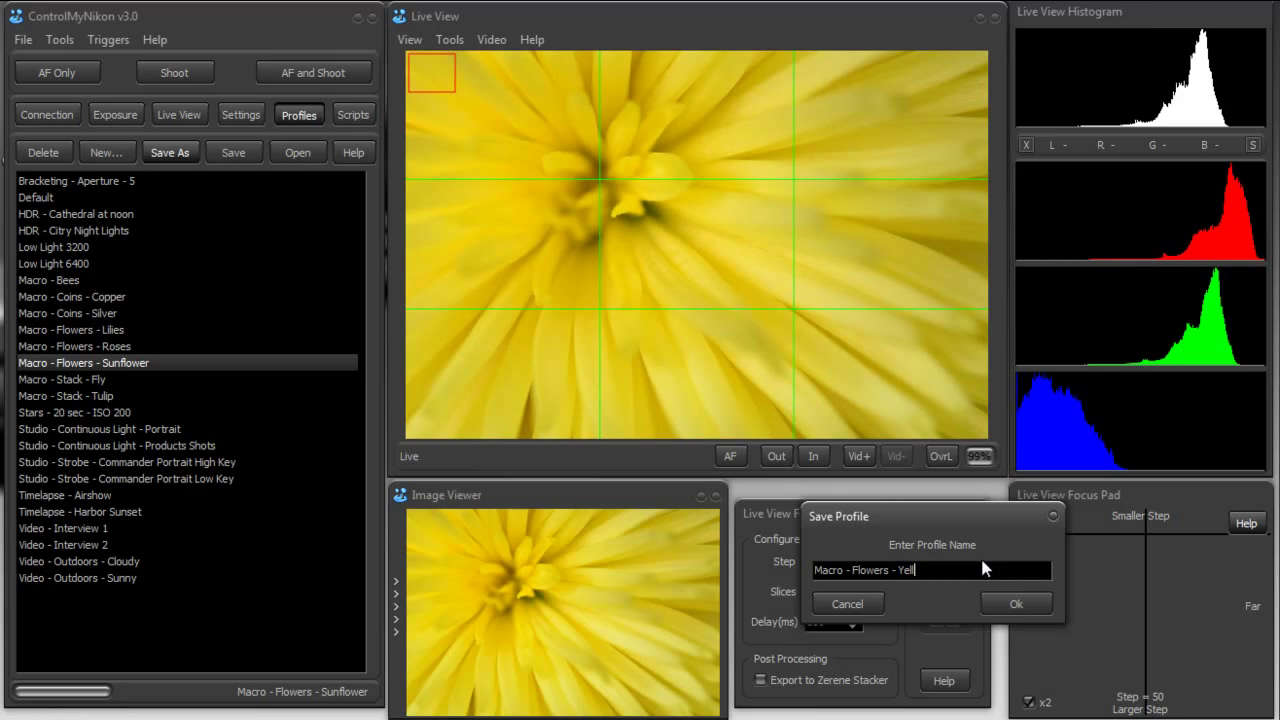
type("ow Thing")
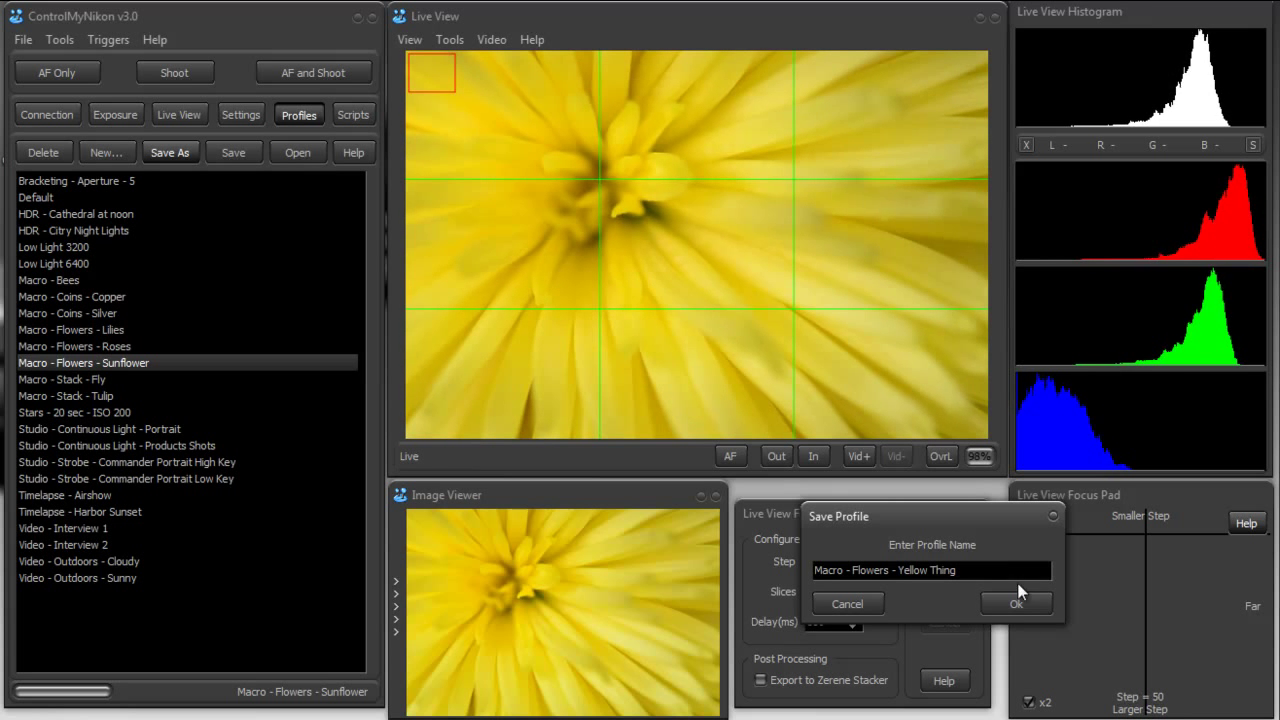
left_click(1016, 604)
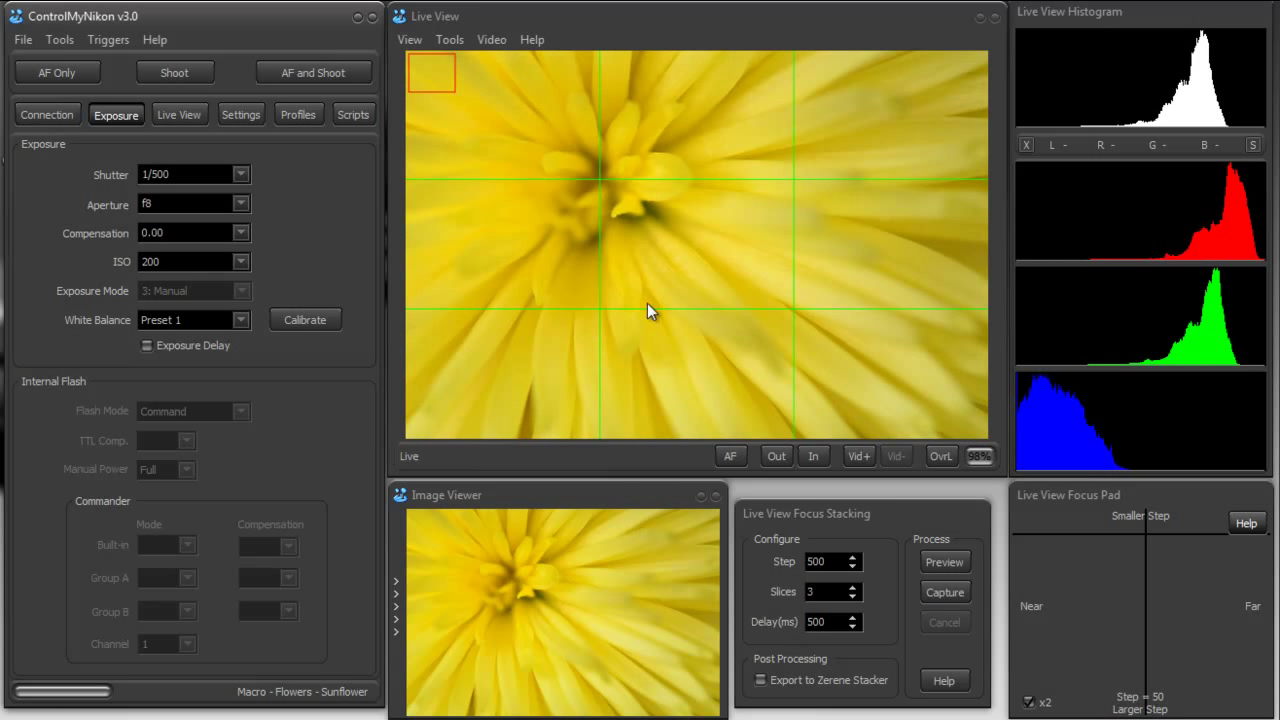
Nudge focus near and far on the Focus Pad until the droplet-covered upper petals are sharp
left_click(1145, 528)
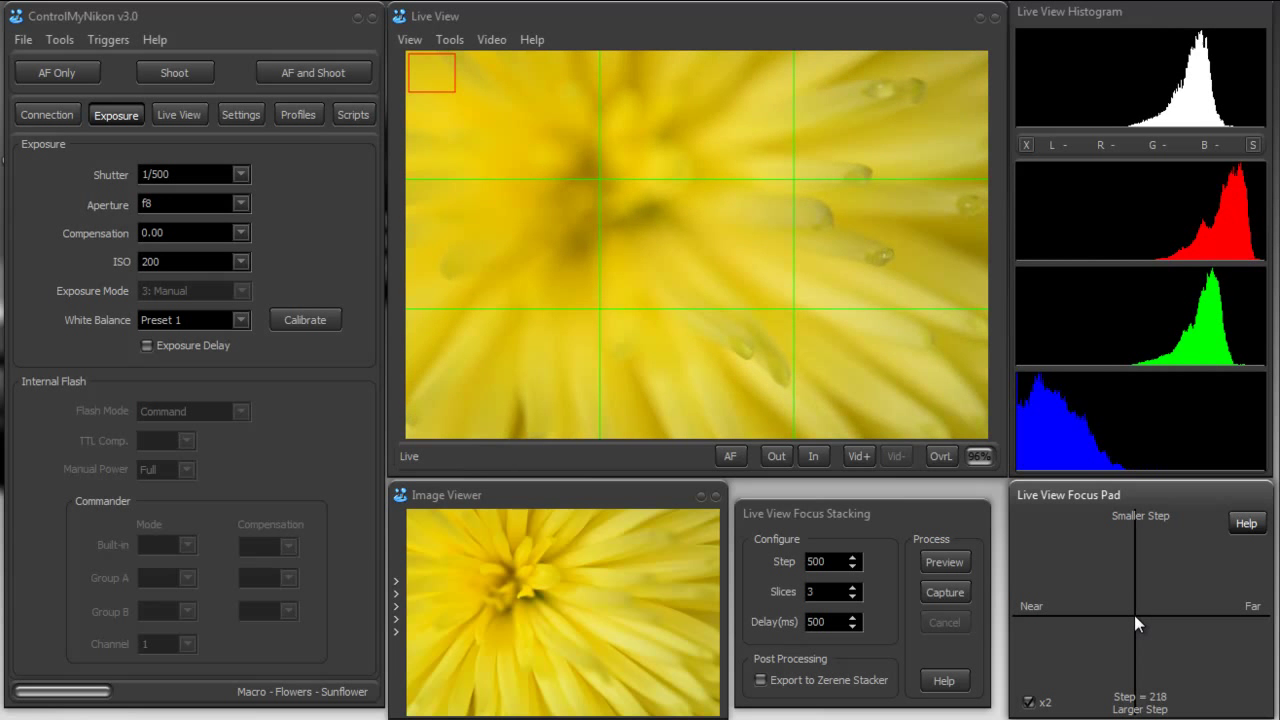
left_click(1134, 615)
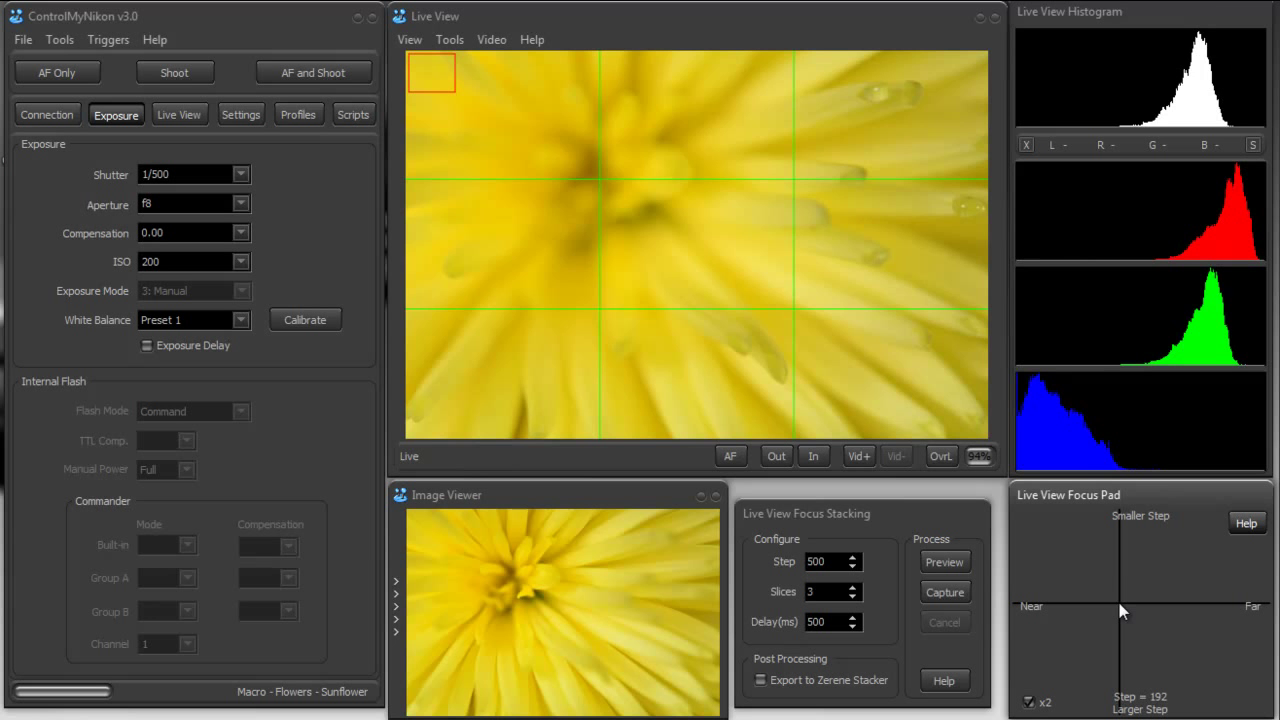
left_click(1121, 604)
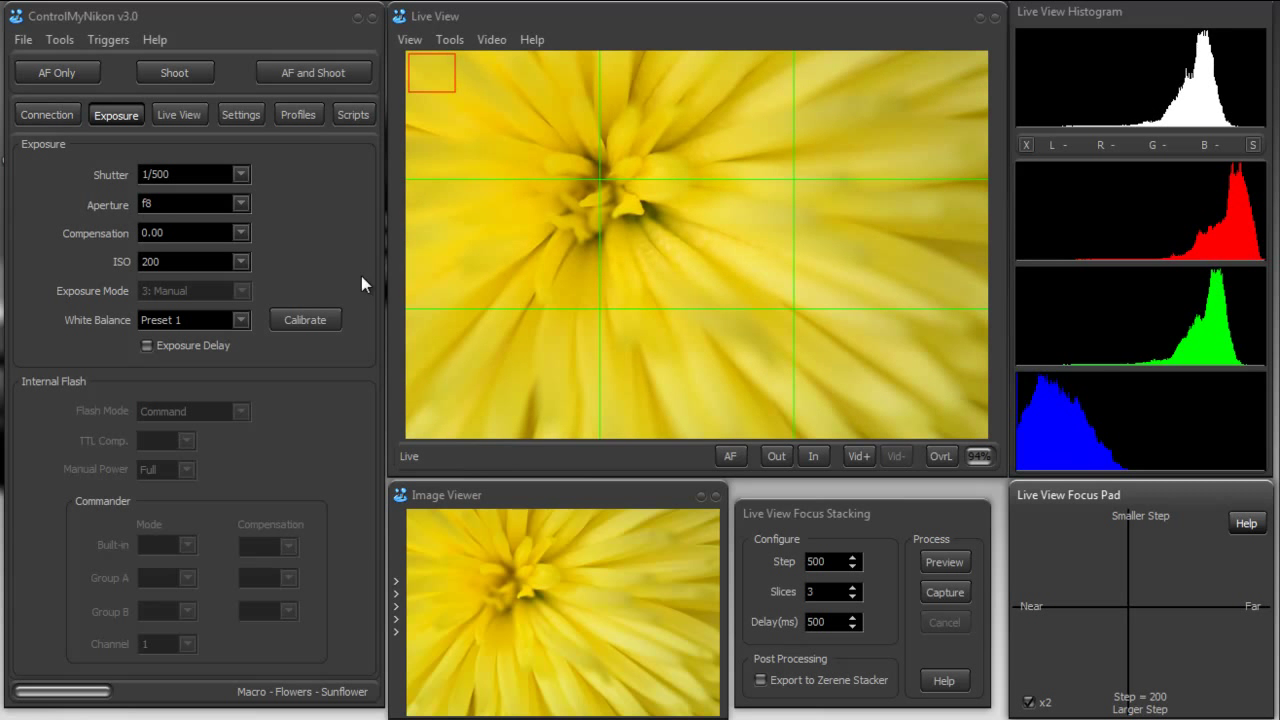
left_click(1132, 610)
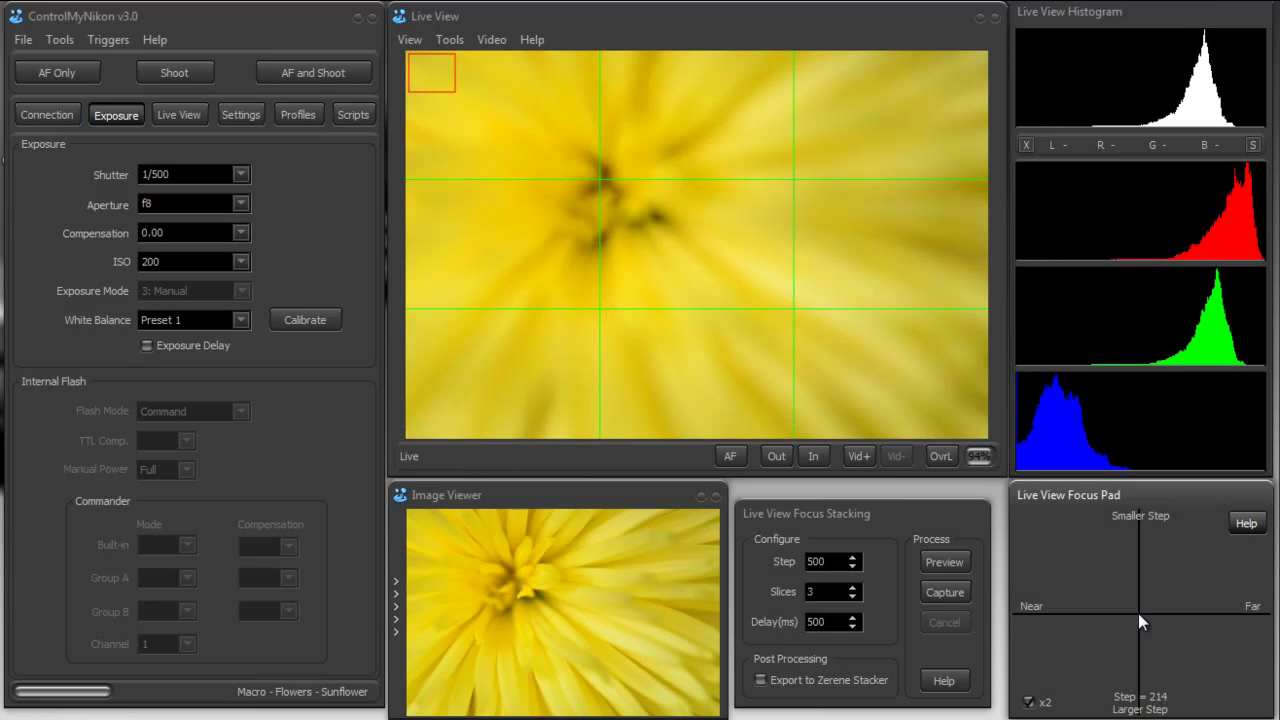
left_click(1136, 611)
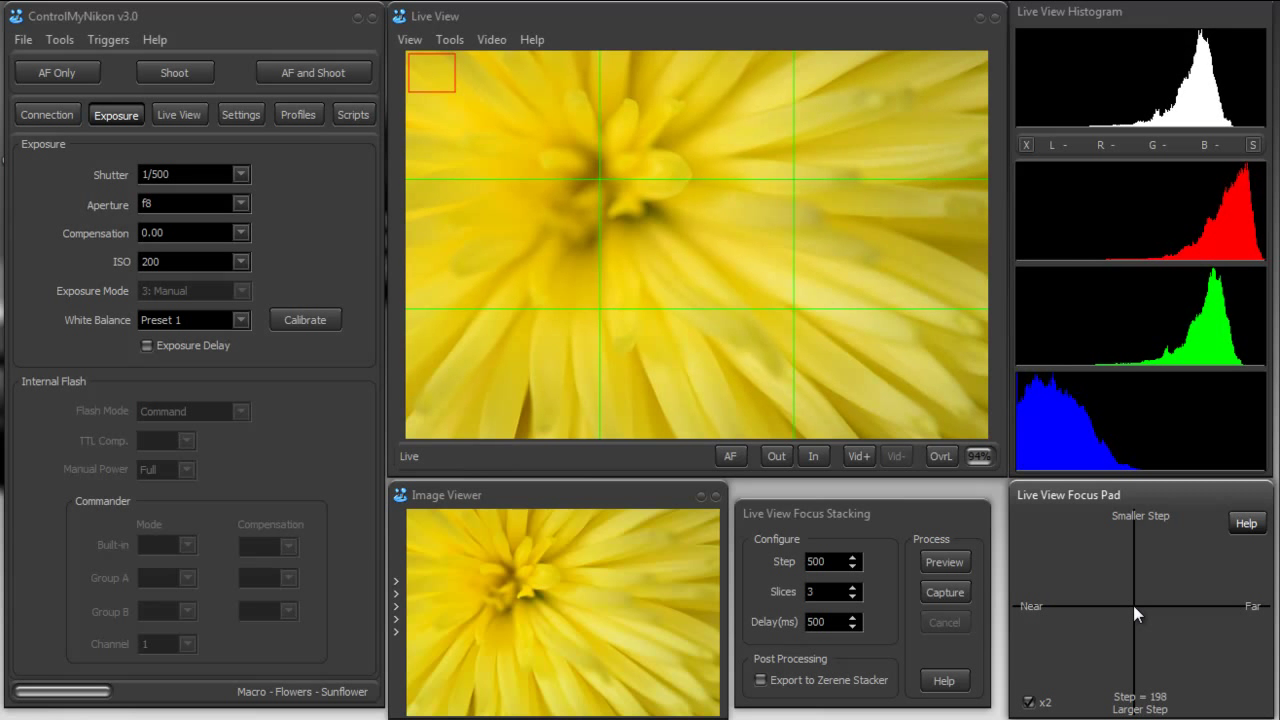
left_click(1133, 605)
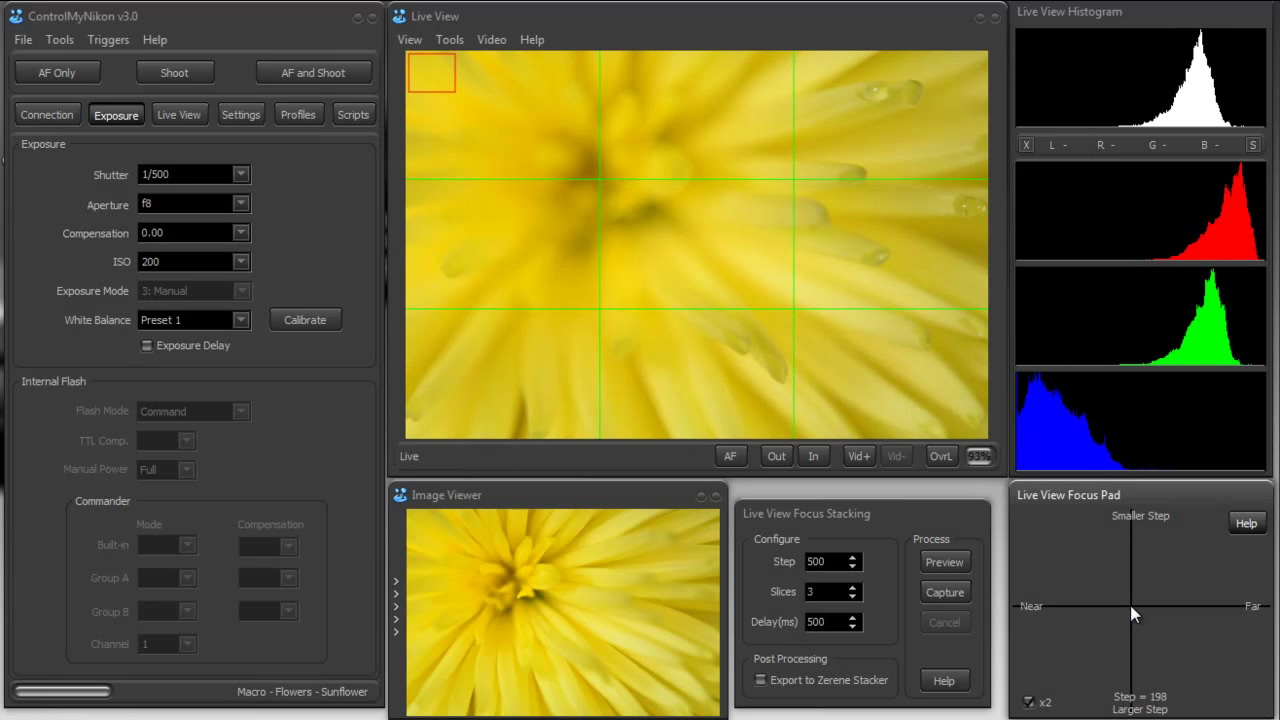
left_click(1129, 605)
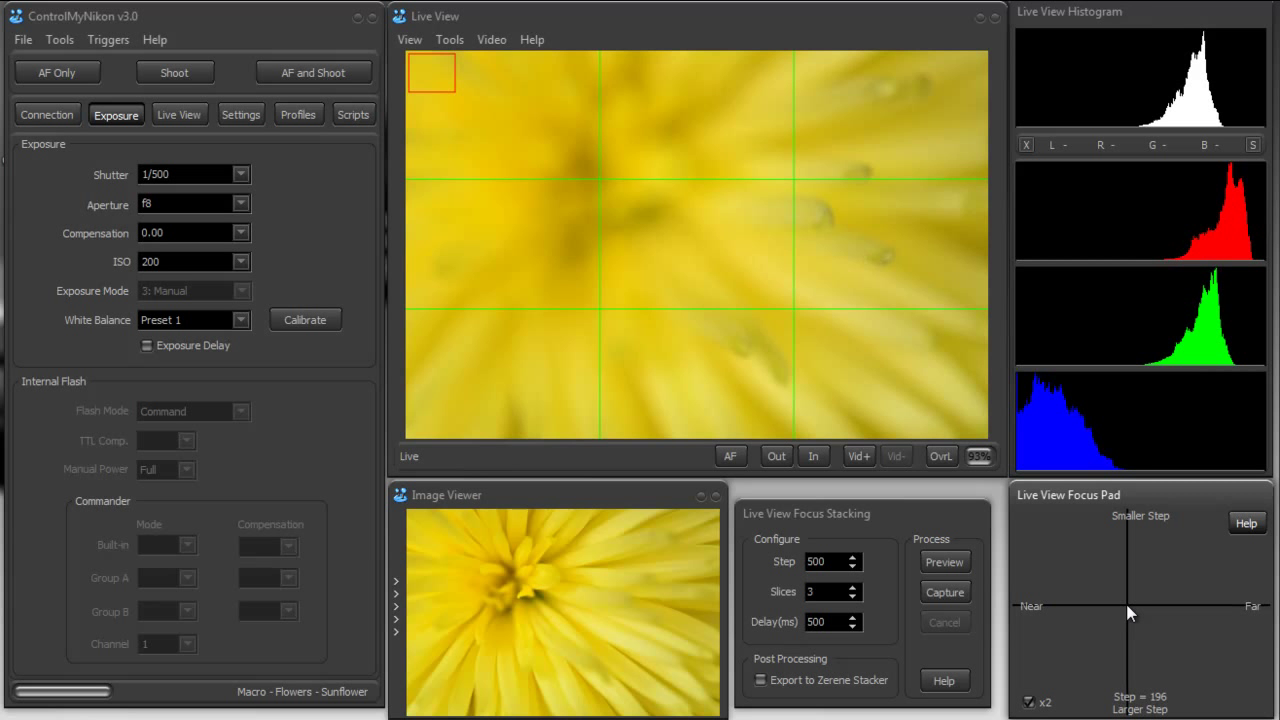
left_click(1129, 605)
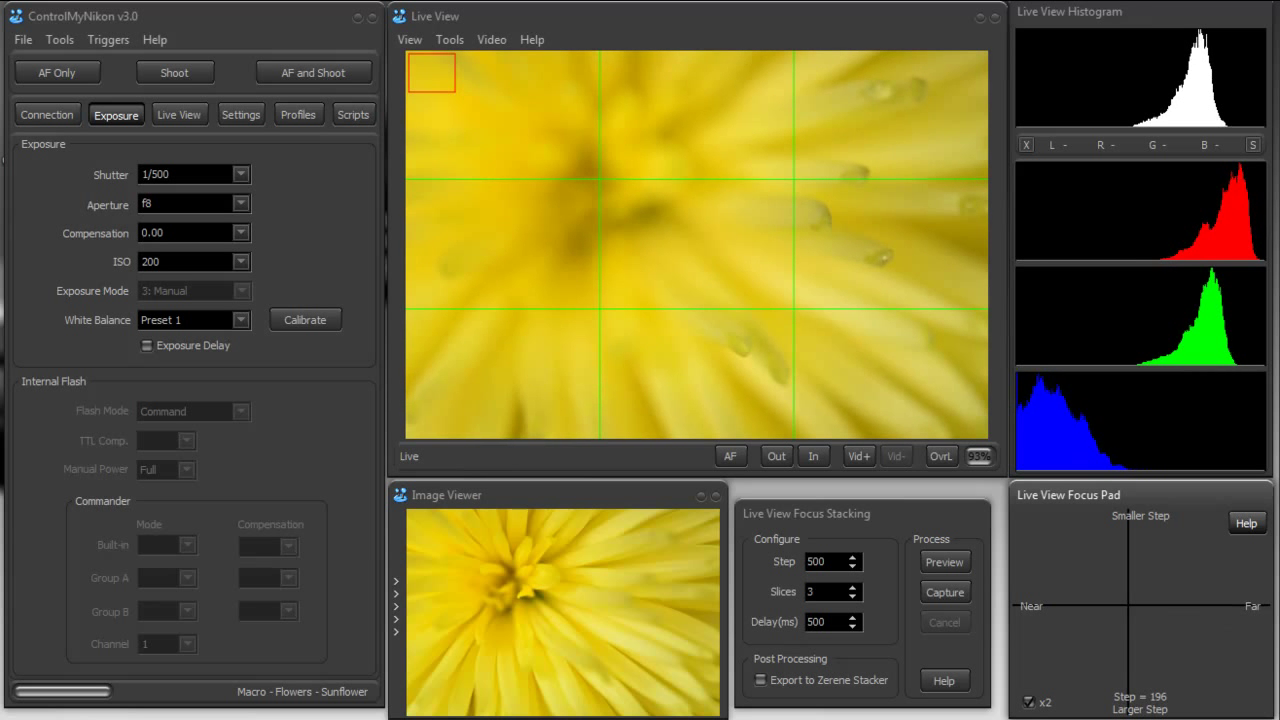
left_click(1225, 629)
left_click(1225, 629)
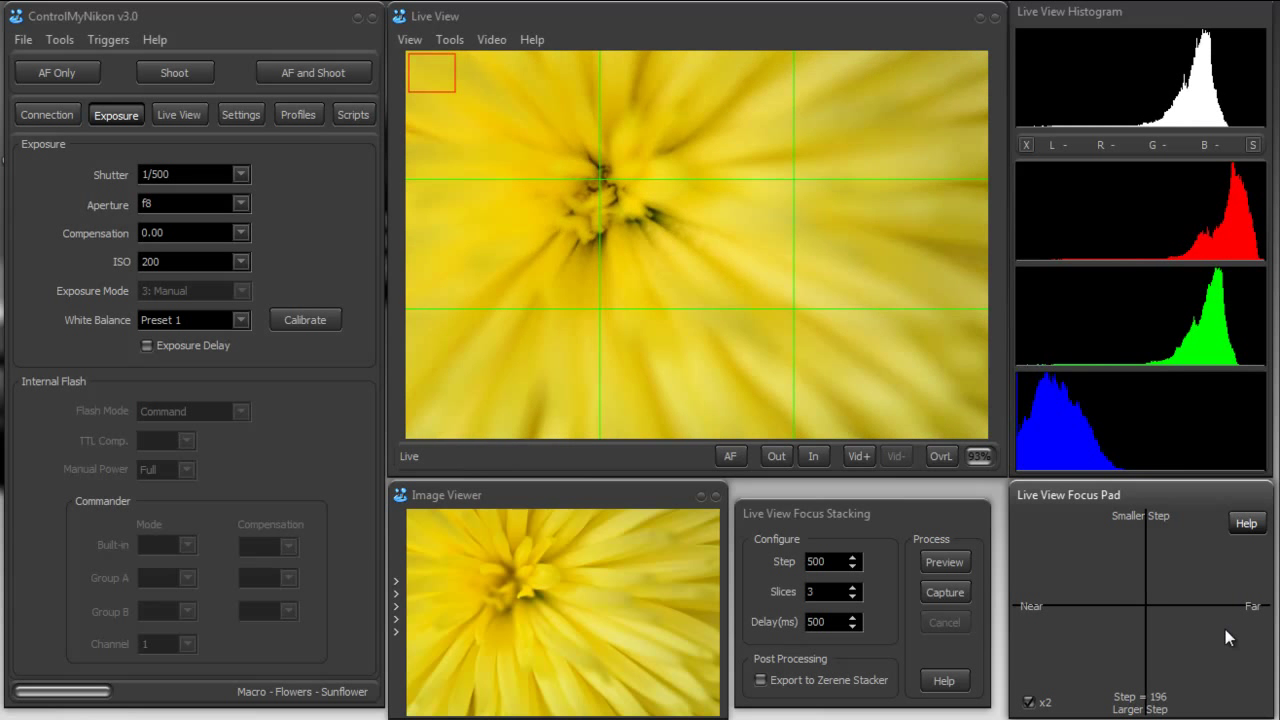
left_click(1225, 629)
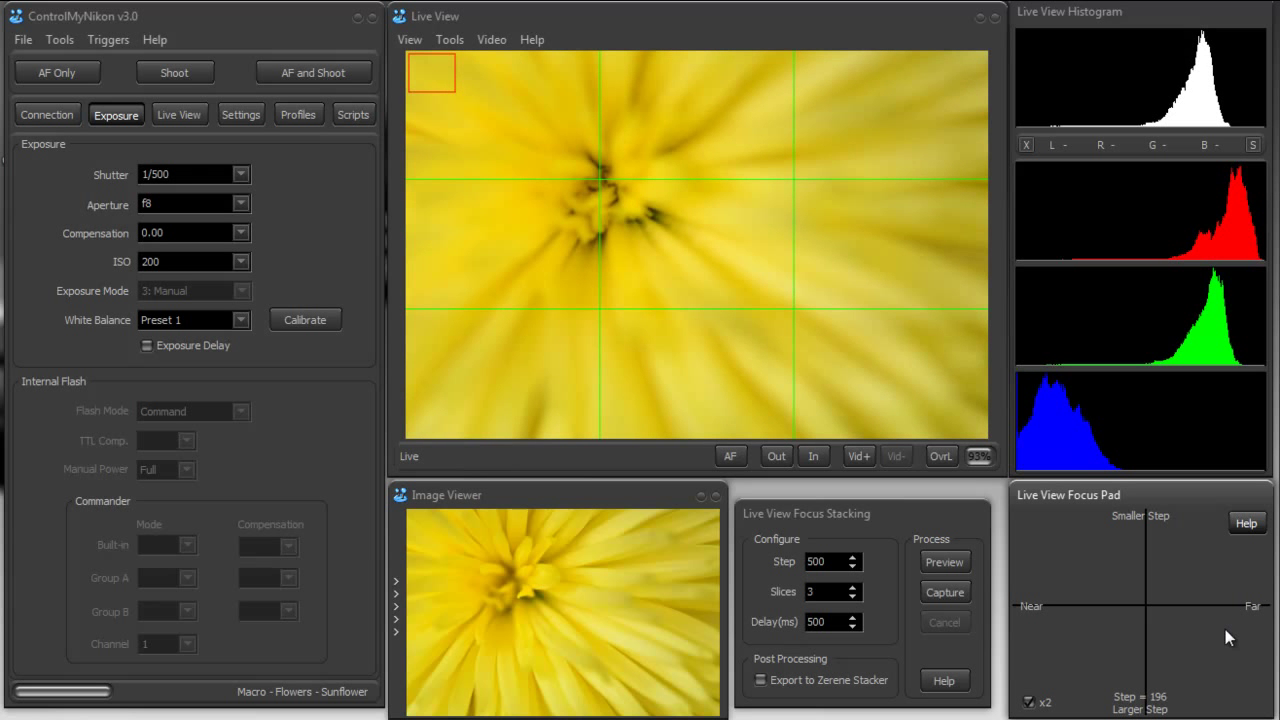
left_click(1225, 629)
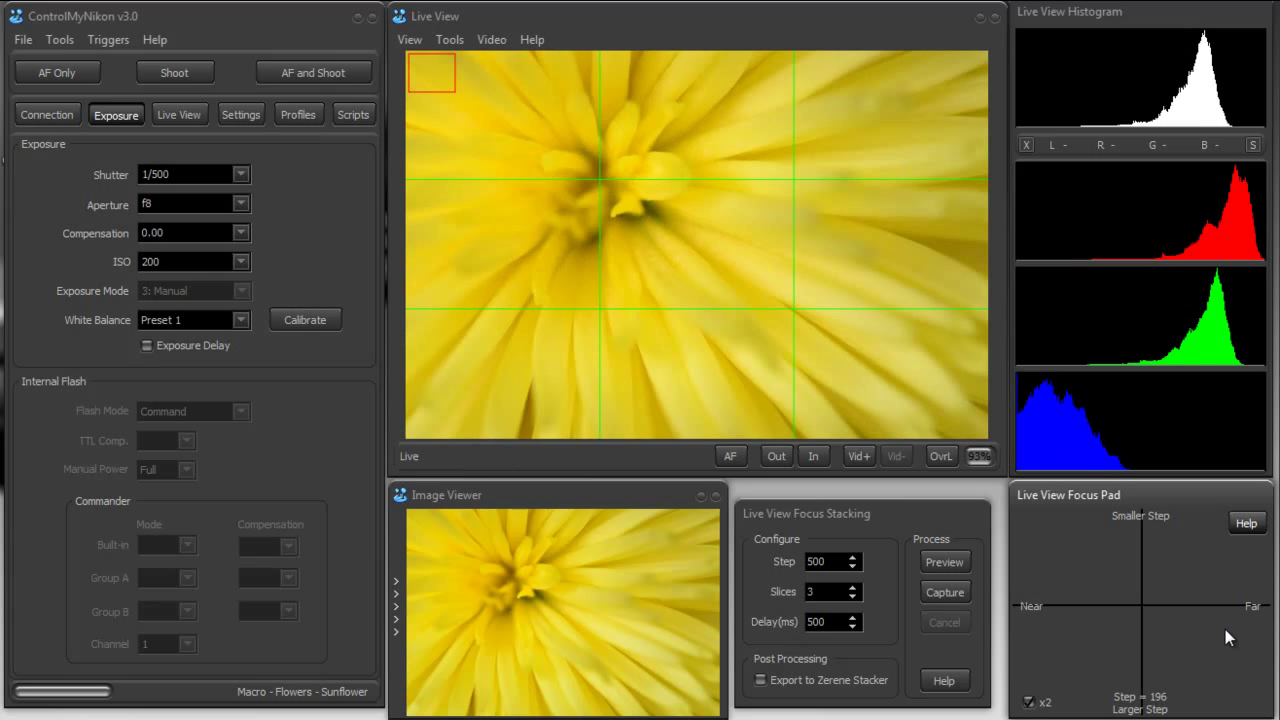
left_click(1225, 629)
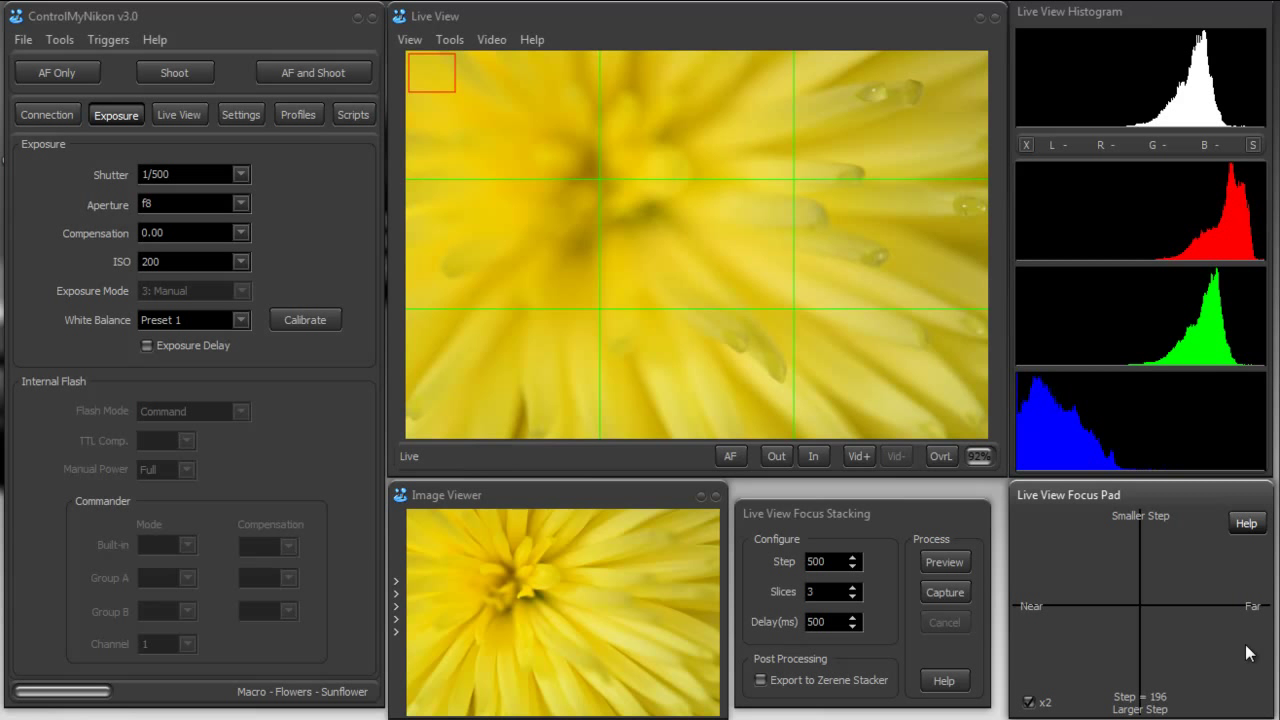
left_click(1247, 653)
left_click(1263, 655)
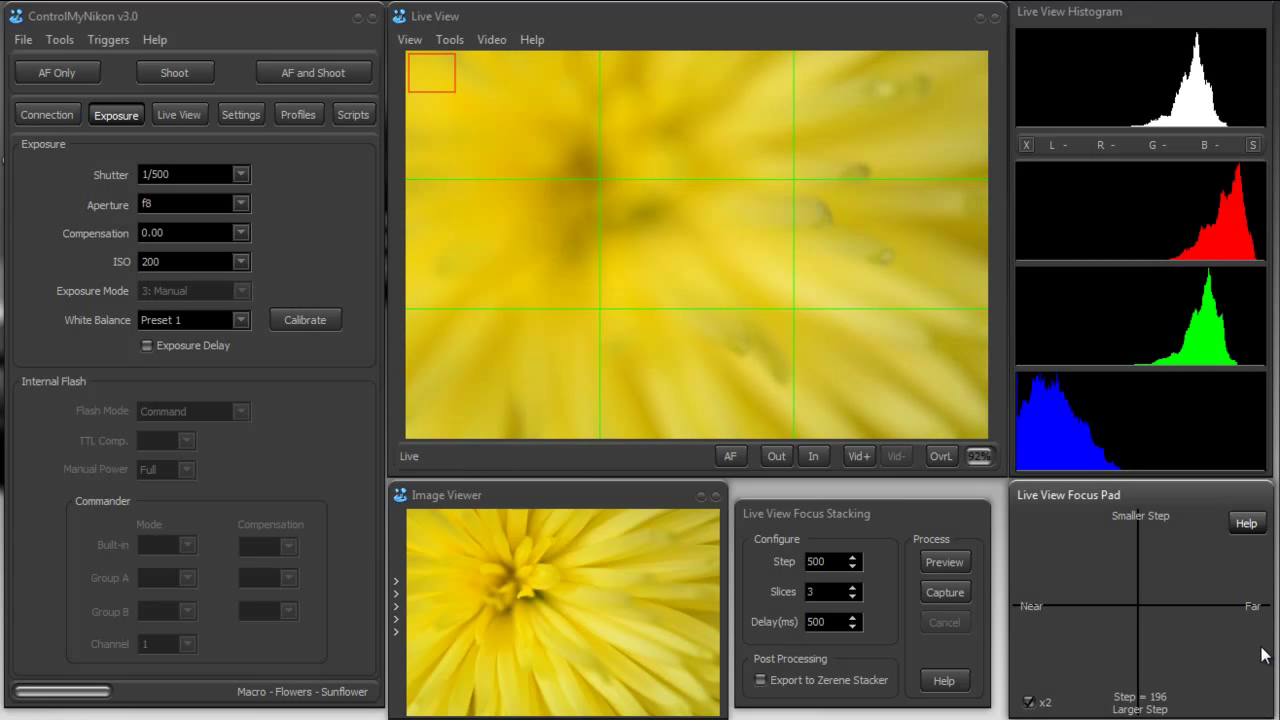
left_click(1263, 655)
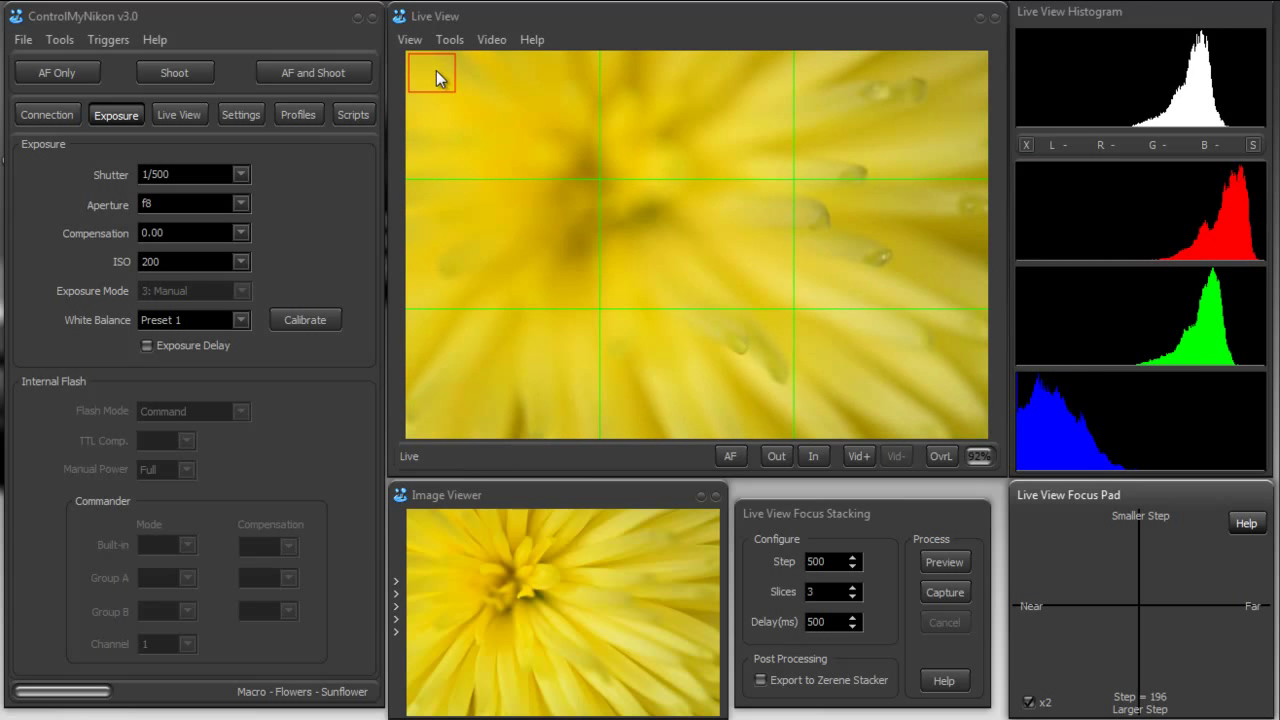
Hide the thirds grid and focus box in Live View, and set the Focus Pad step to 52
left_click(411, 44)
left_click(385, 62)
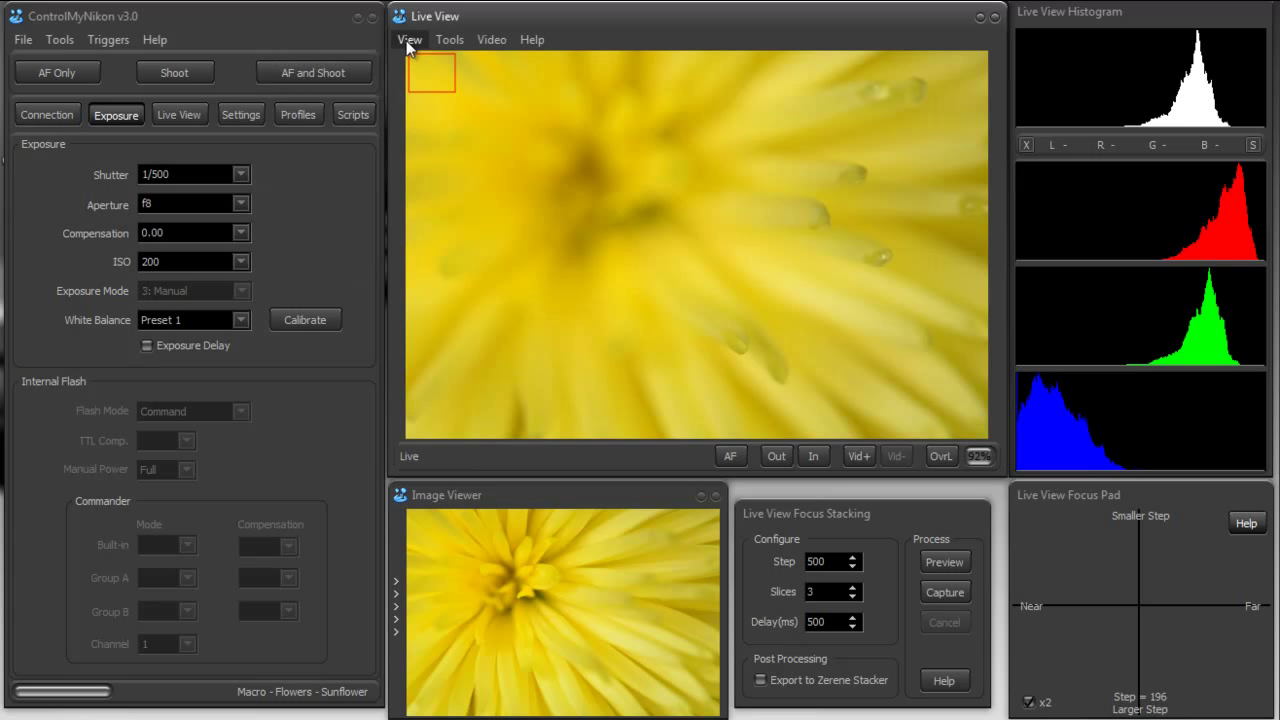
left_click(410, 40)
left_click(358, 108)
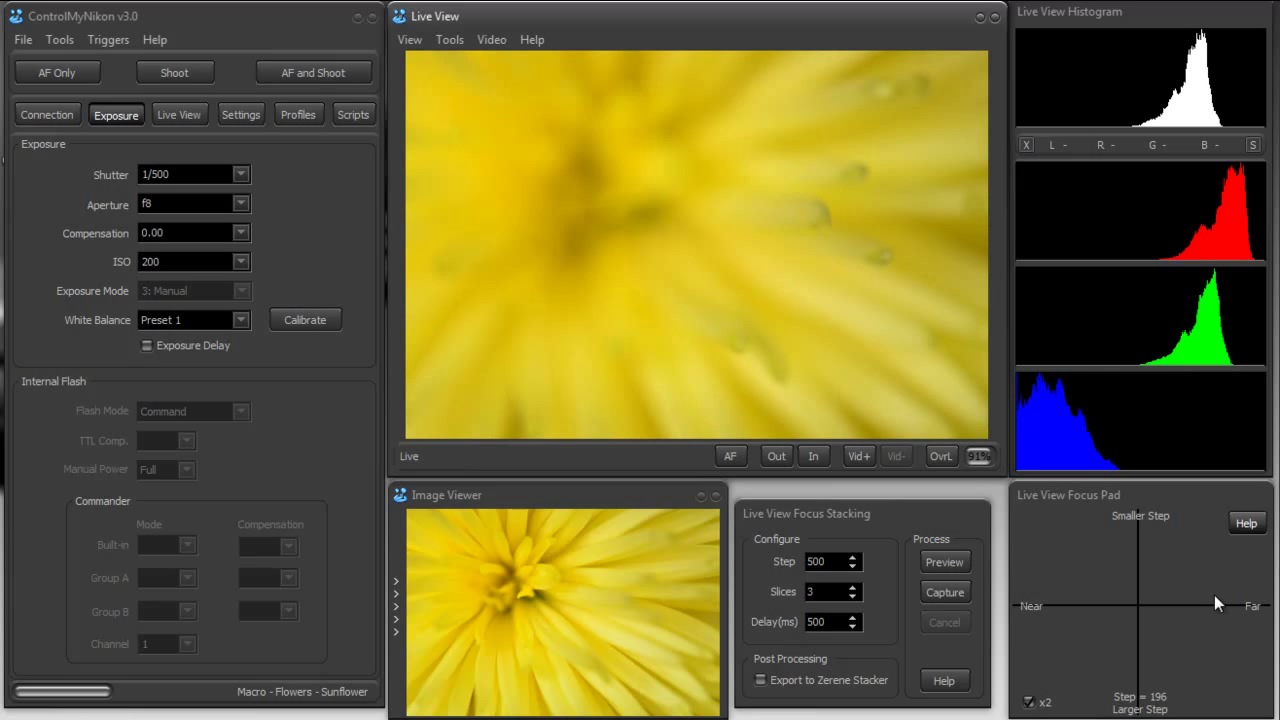
left_click(1134, 534)
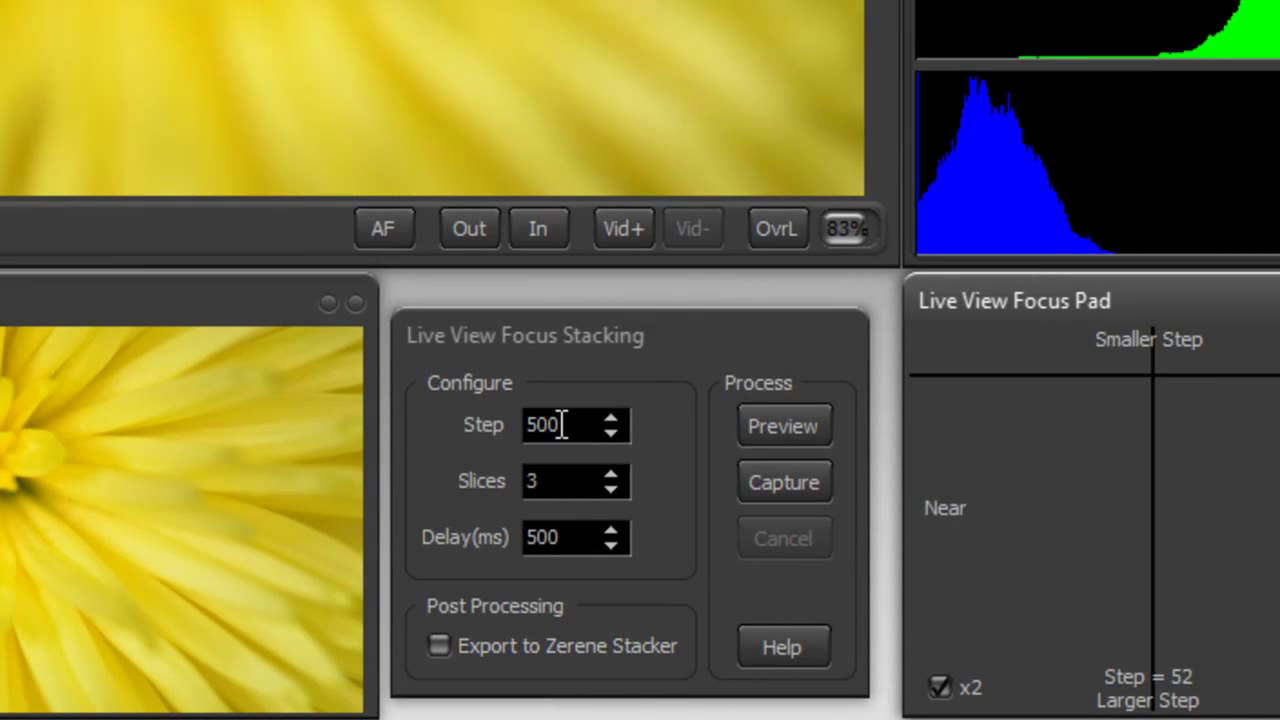
Set focus stacking to Step 52, 32 slices, 100 ms delay, with Export to Zerene Stacker on
left_click_drag(572, 424, 512, 427)
type("52")
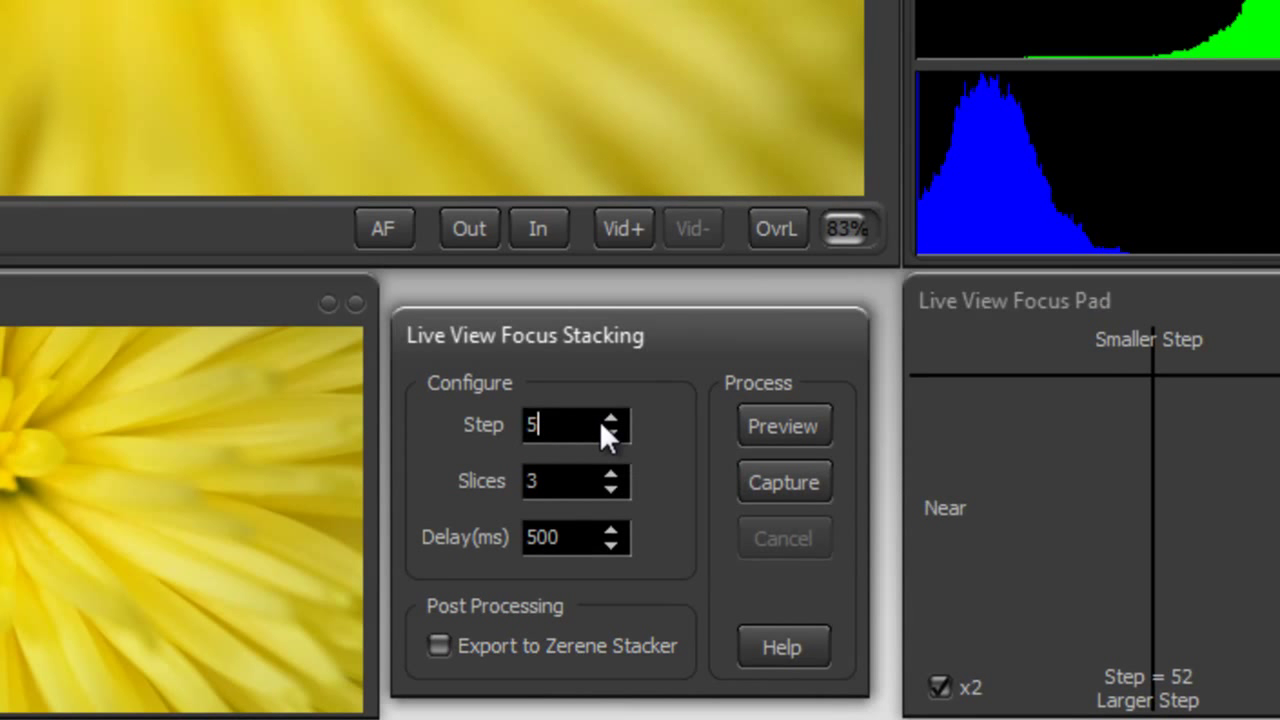
left_click(569, 482)
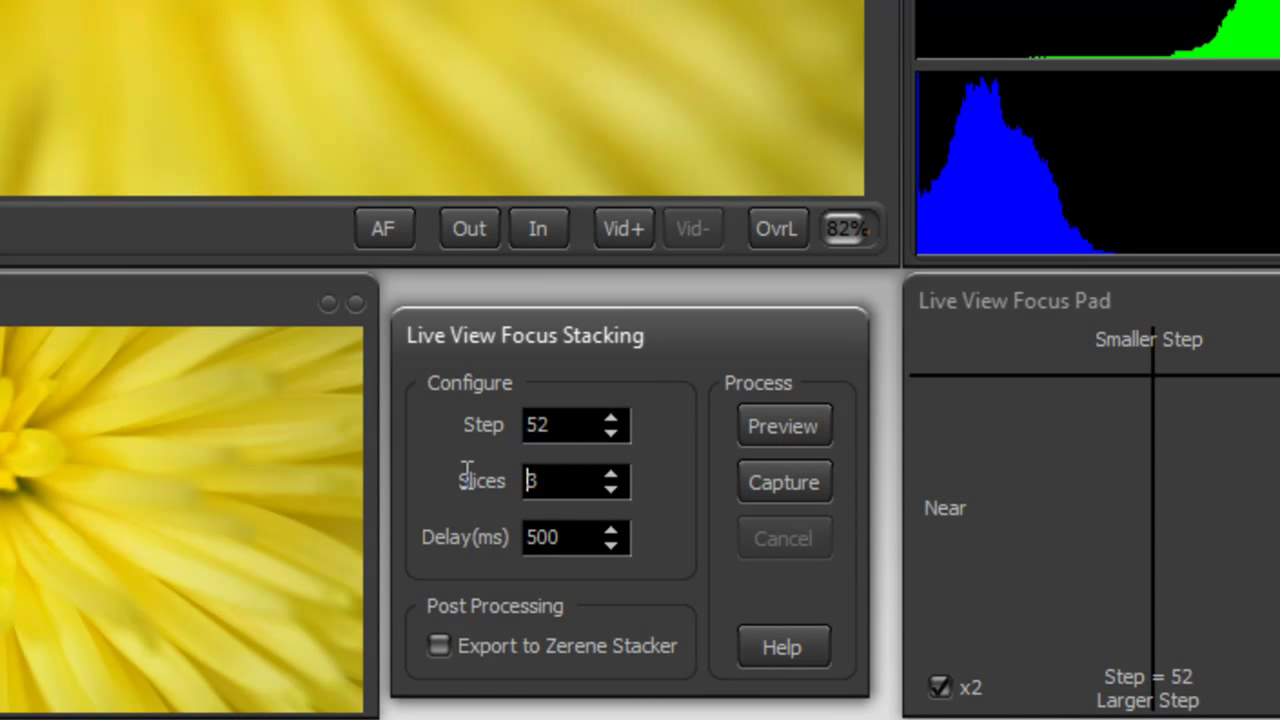
key("Delete")
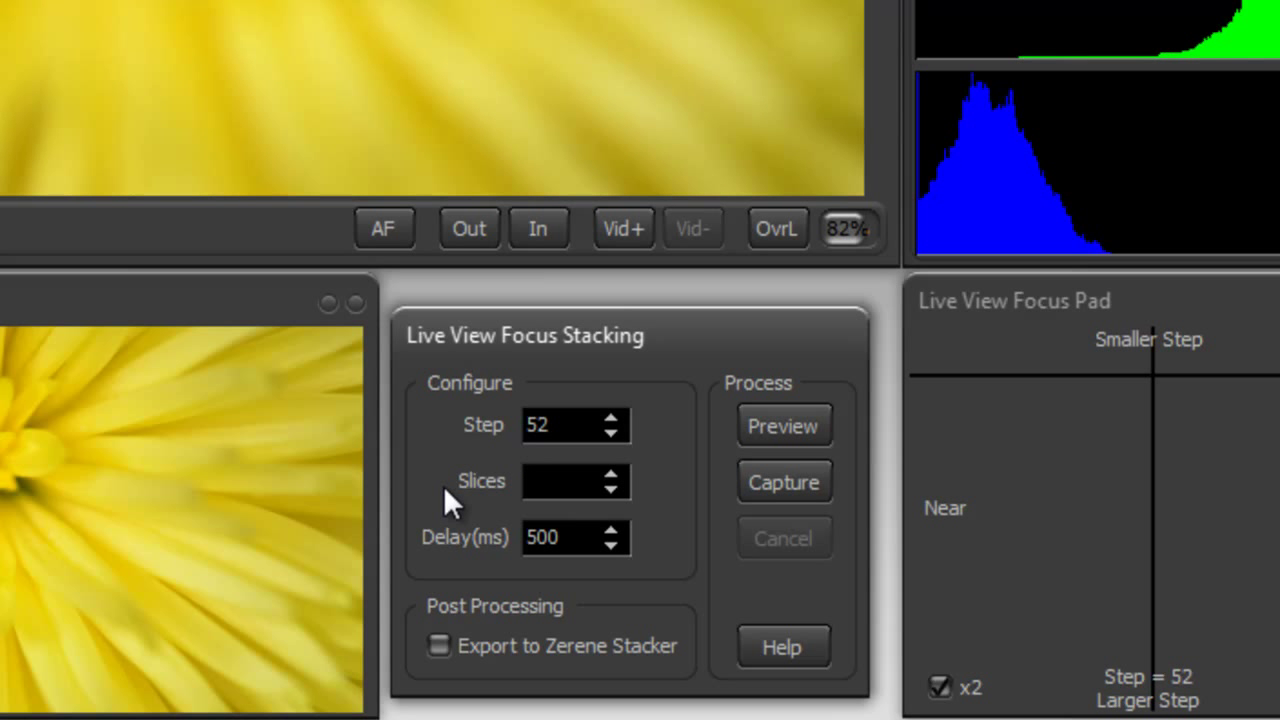
type("32")
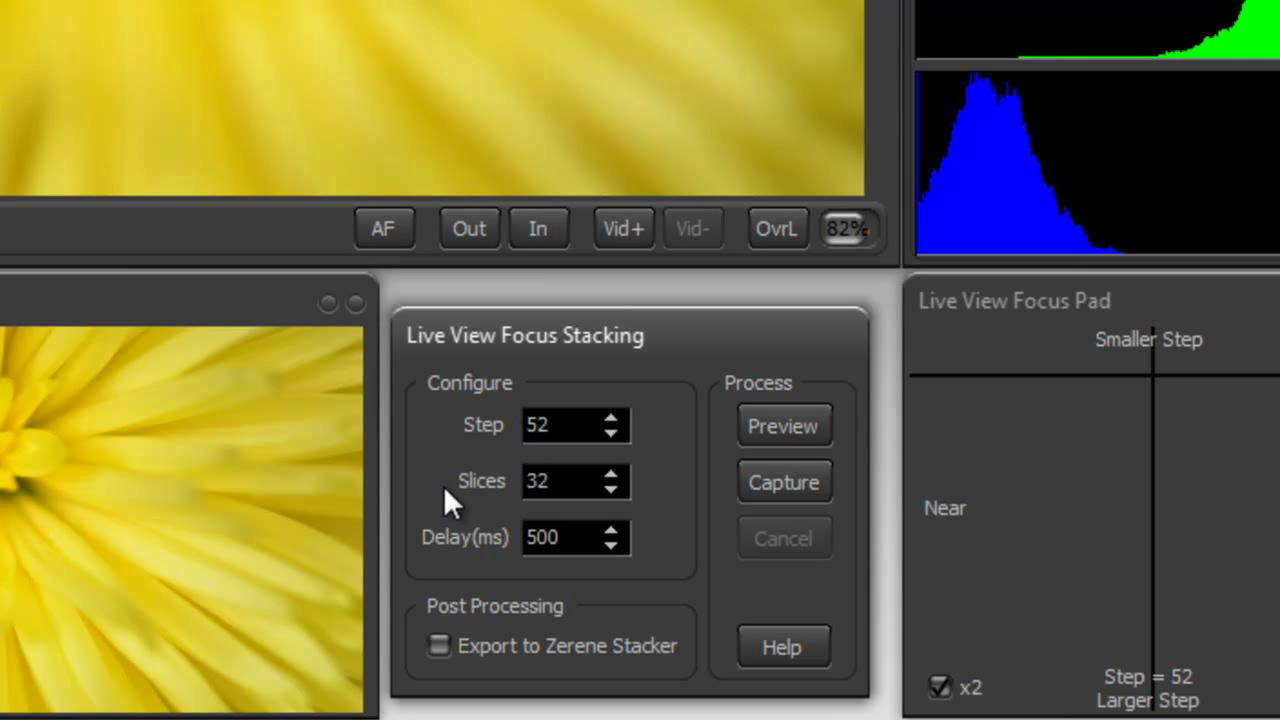
double_click(586, 537)
type("500")
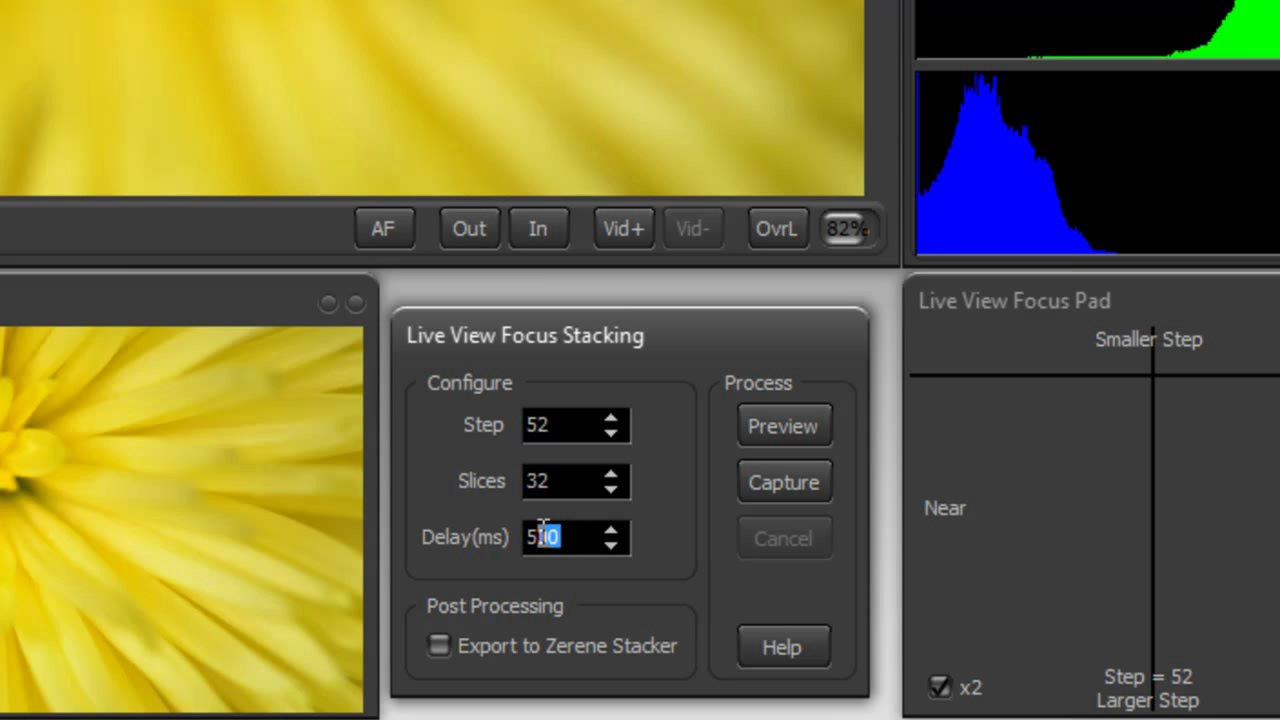
double_click(548, 537)
type("50")
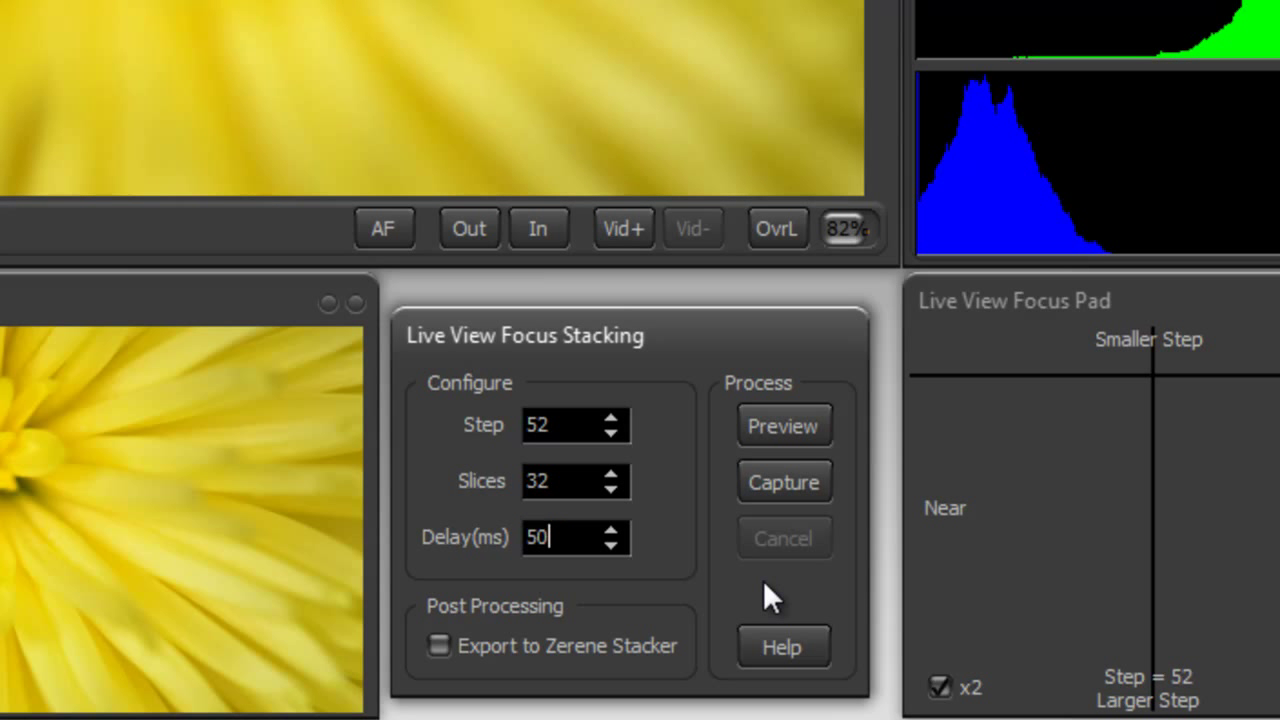
key("Tab")
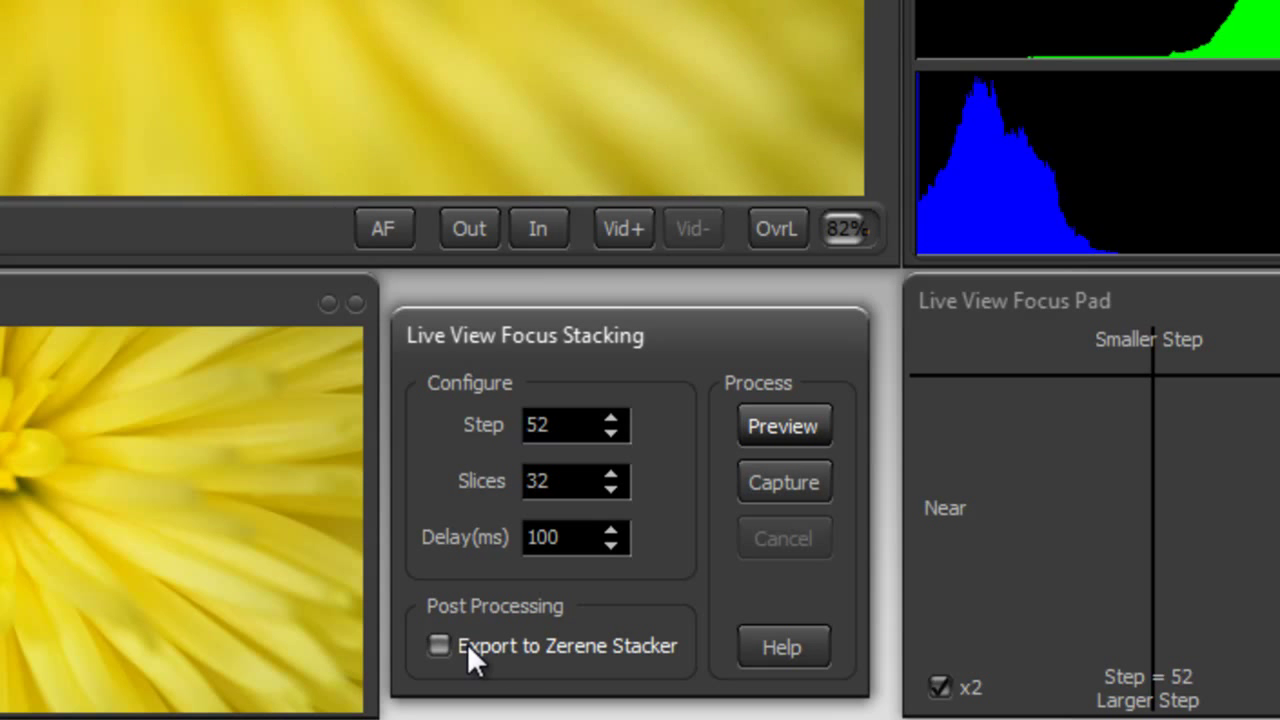
left_click(501, 646)
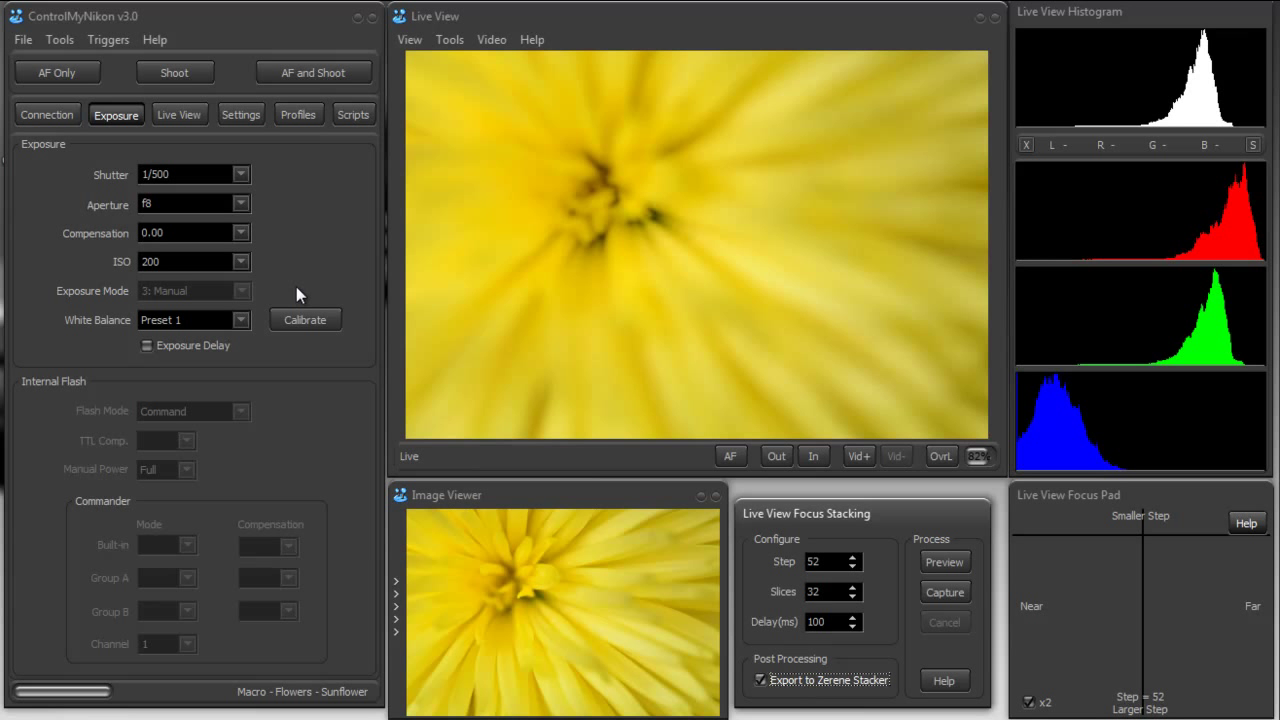
In Preferences, browse the Zerene Stacker path to C:\Program Files\ZereneStacker\zerenstk.exe
left_click(68, 37)
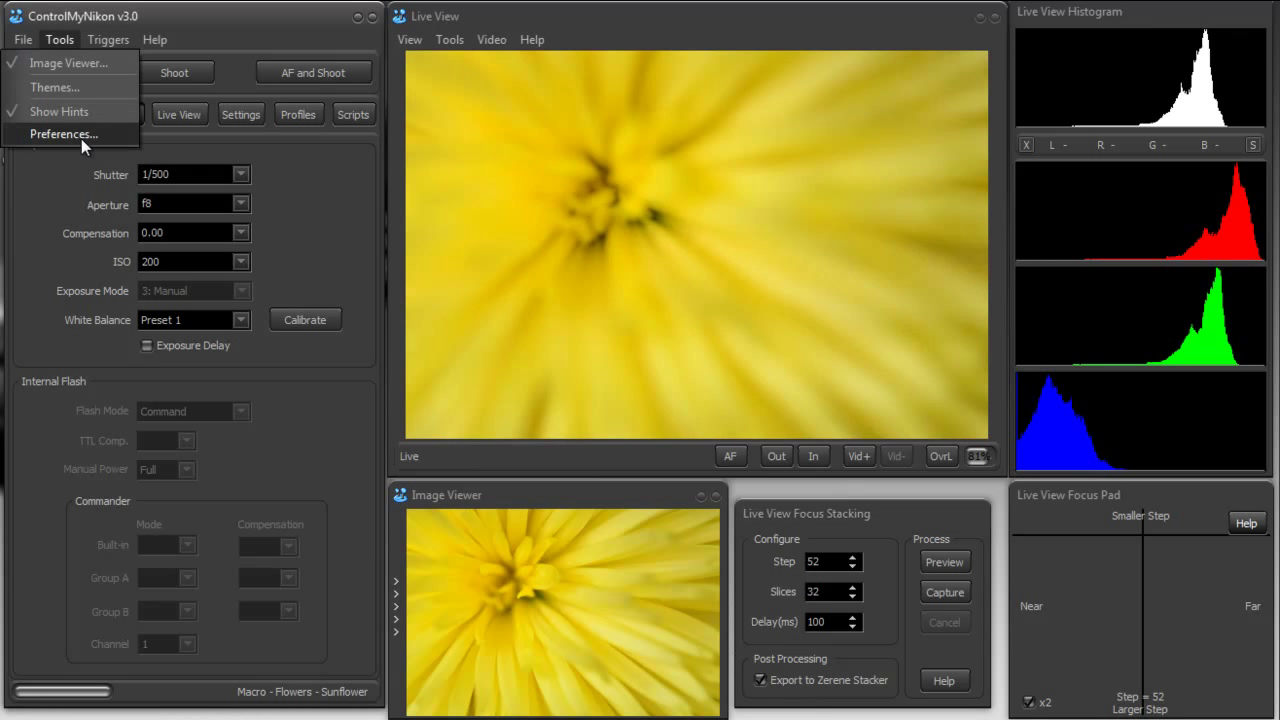
left_click(81, 139)
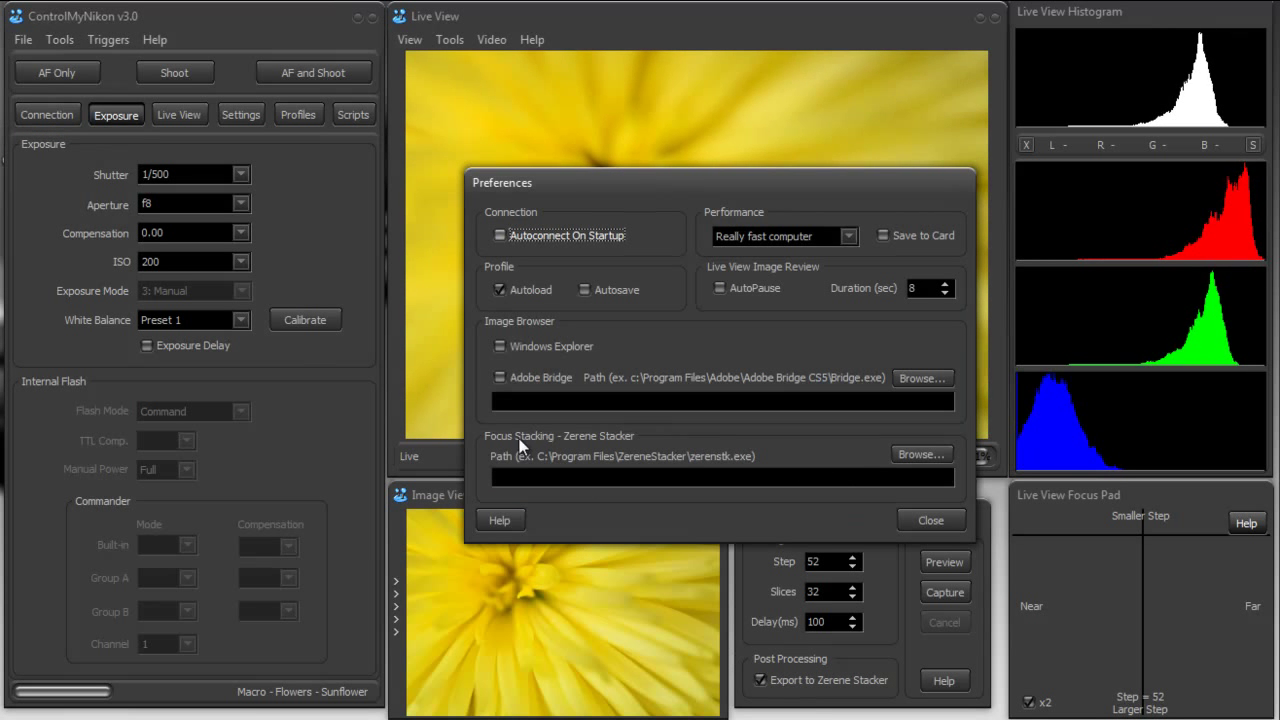
left_click(922, 454)
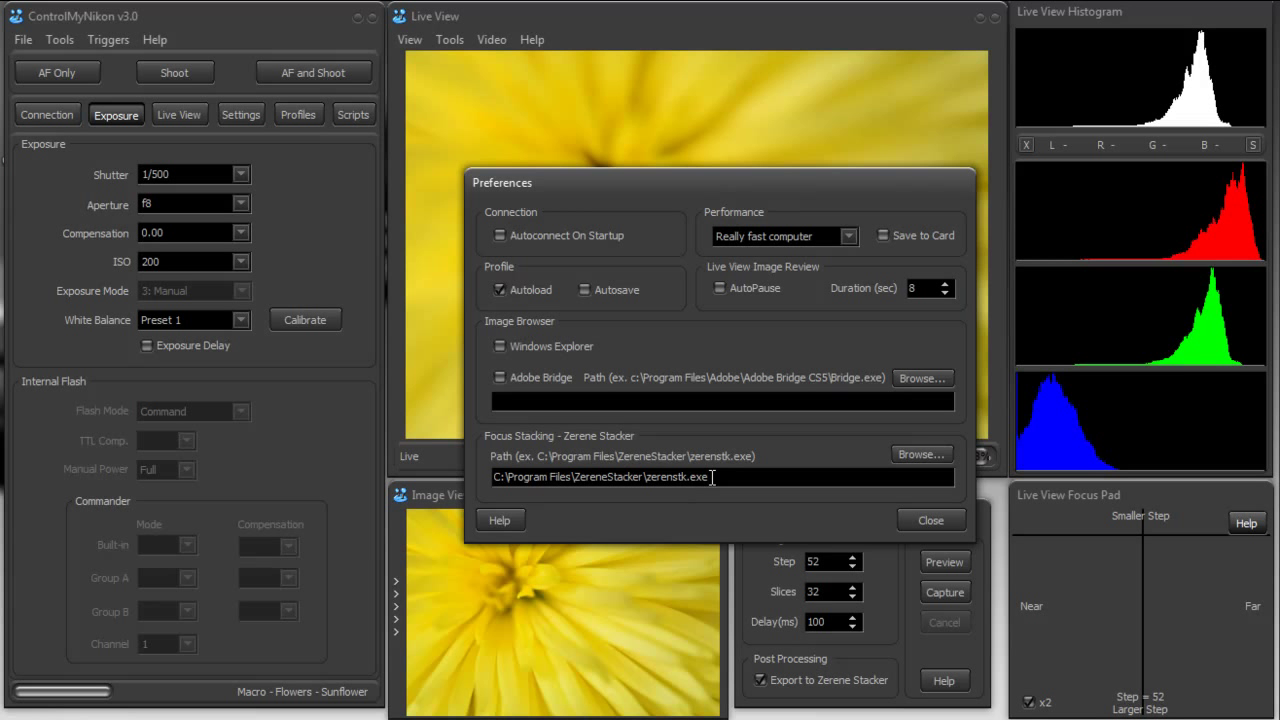
Close Preferences and run the 32-slice focus stack preview sweep twice
left_click(925, 520)
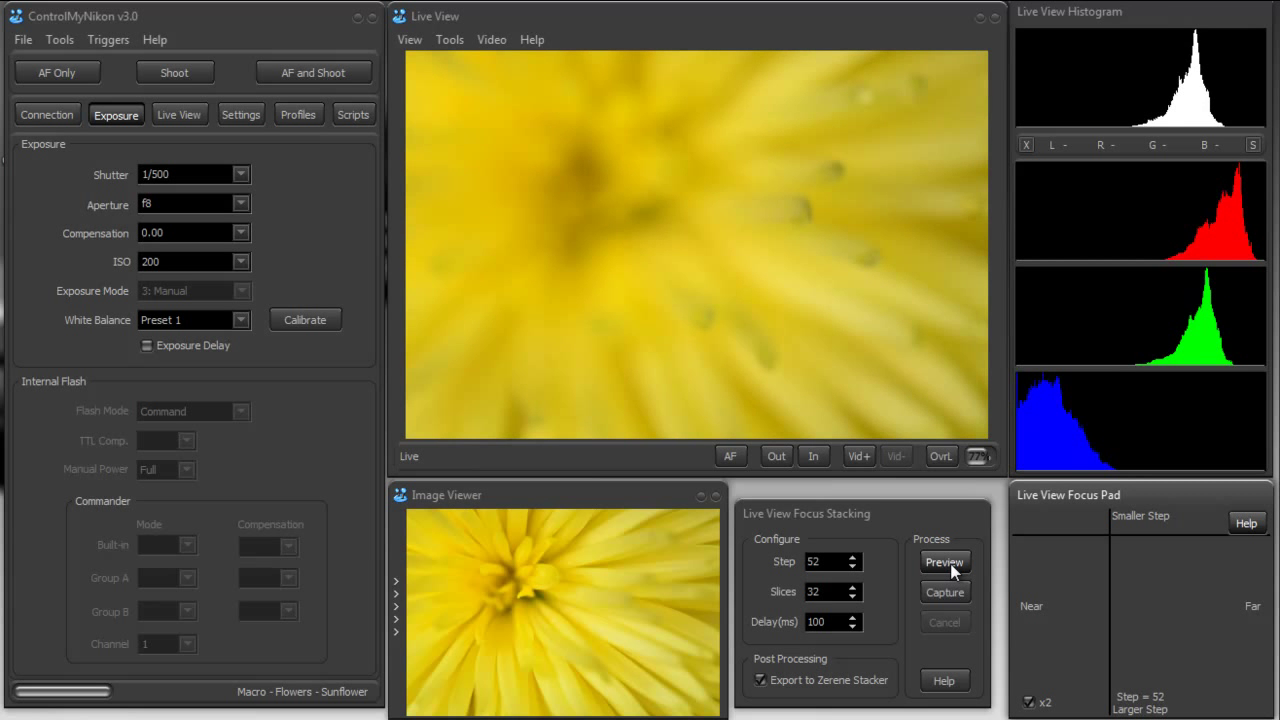
left_click(947, 563)
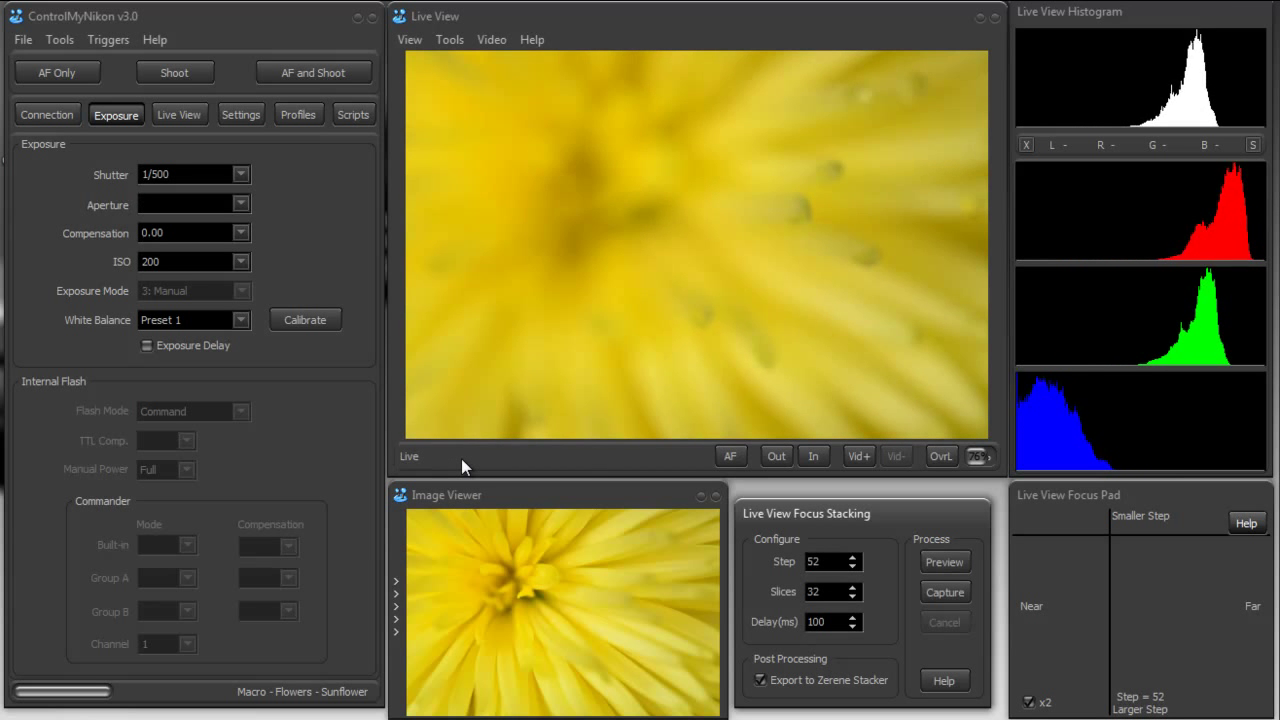
left_click(945, 564)
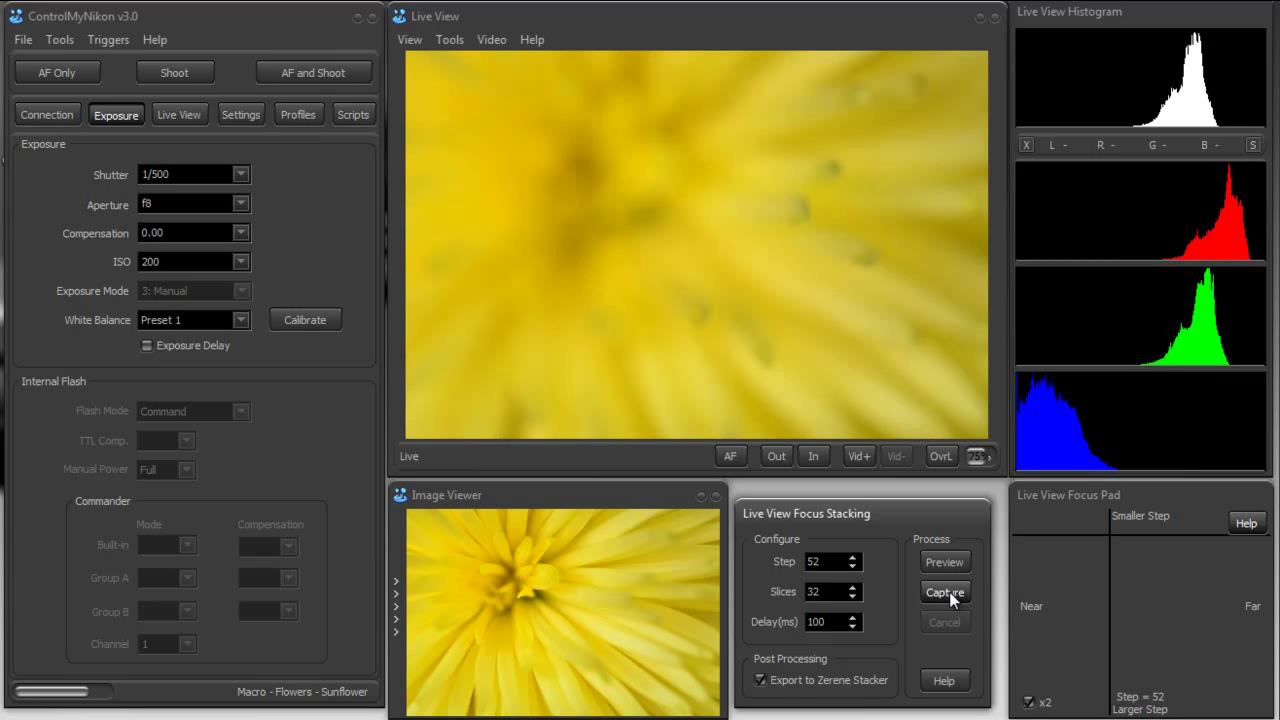
Capture the 32-slice flower focus stack so Zerene Stacker opens with the JPEGs loaded
left_click(945, 592)
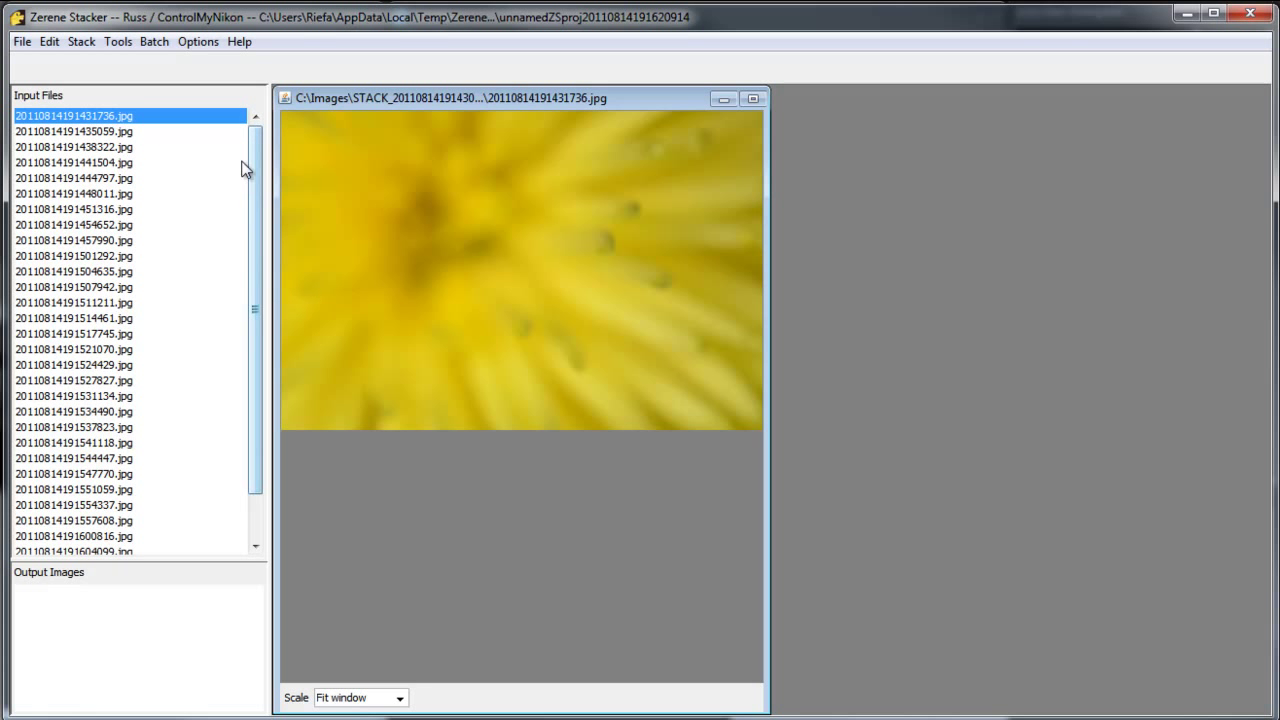
left_click_drag(252, 160, 200, 150)
left_click(189, 118)
key("Down")
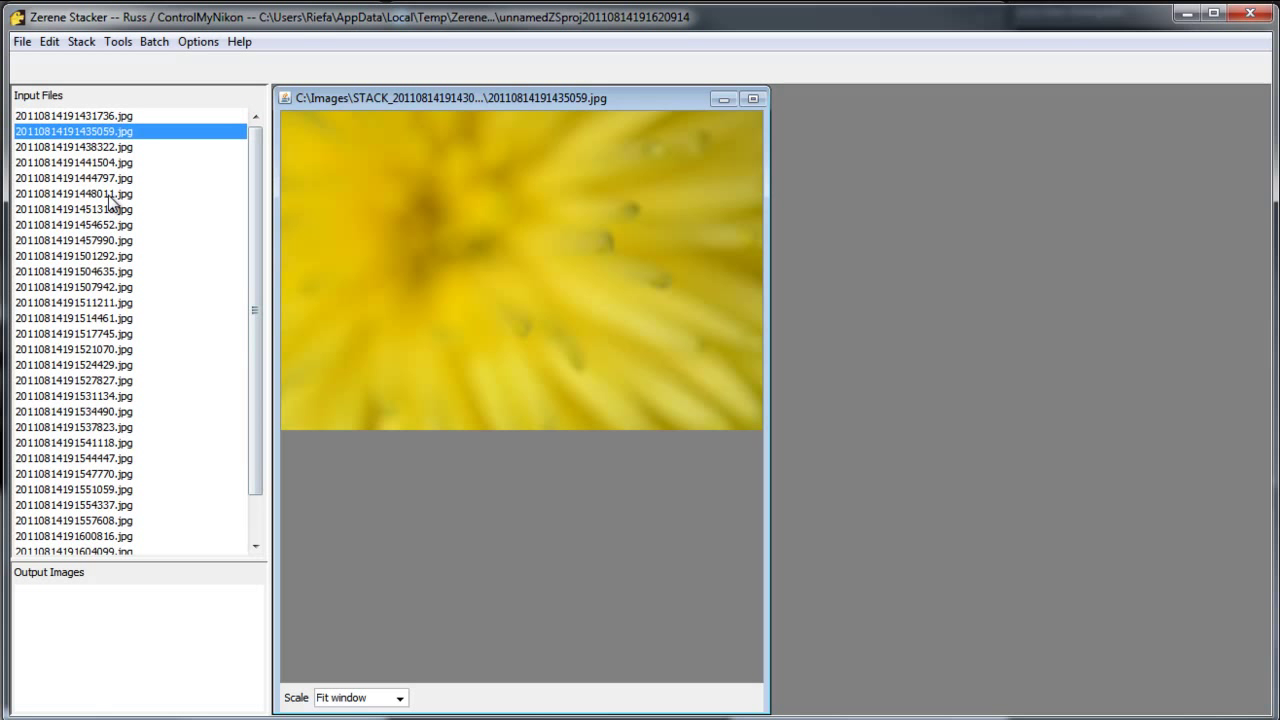
key("Down")
key("Down")
key("Down")
key("Down")
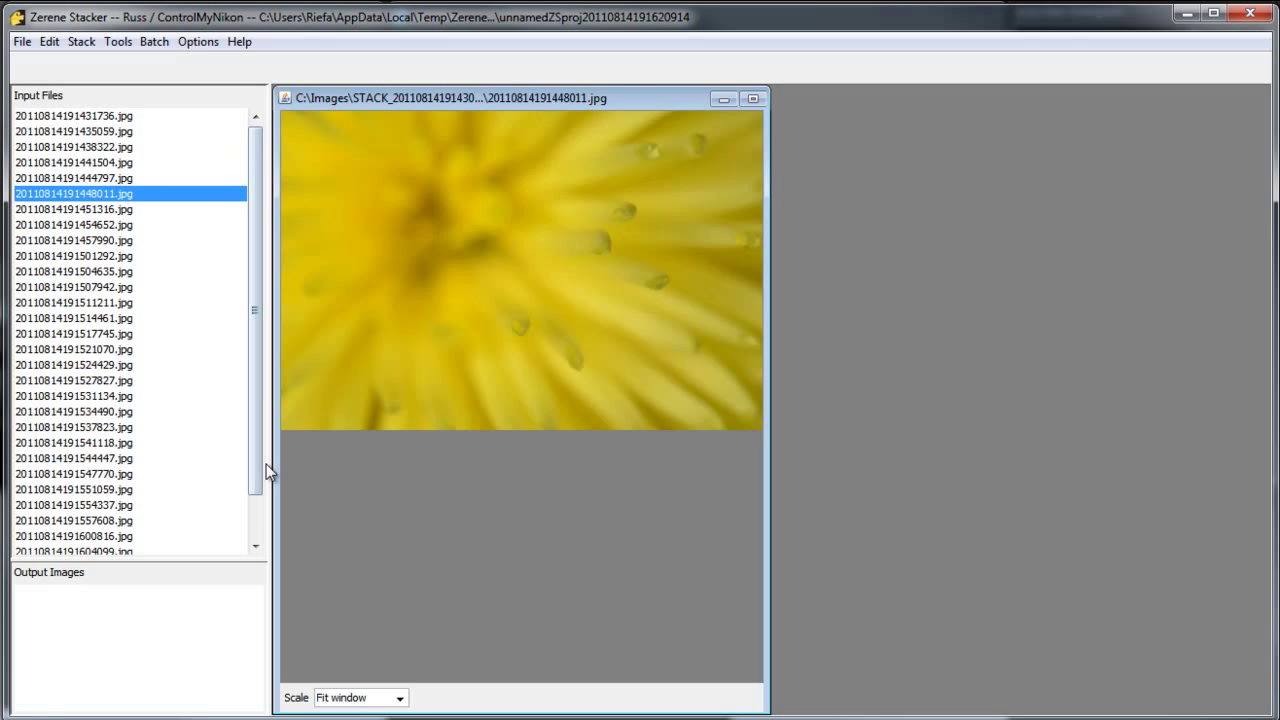
key("Down")
key("Down")
key("Down")
key("Down")
key("Down")
key("Down")
key("Down")
key("Down")
key("Down")
key("Down")
key("Down")
key("Down")
key("Down")
key("Down")
key("Down")
key("Down")
scroll(253, 390, "down", 1)
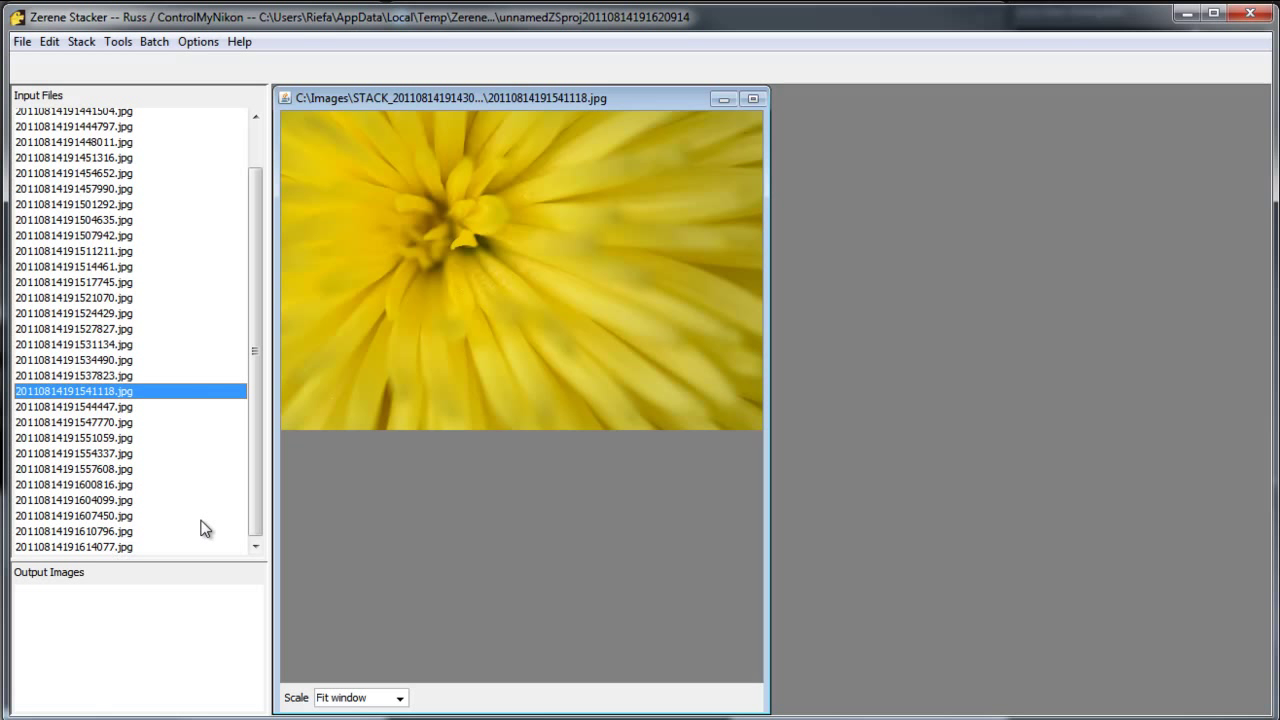
key("End")
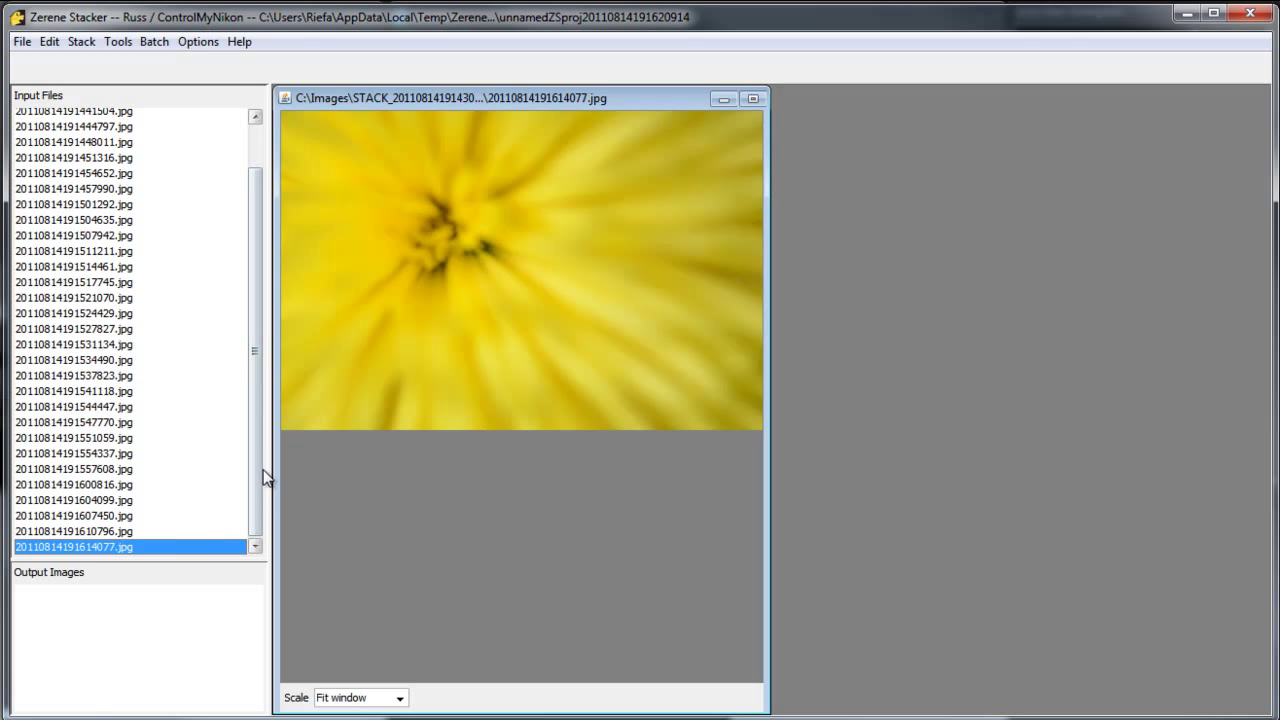
scroll(247, 334, "up", 1)
left_click(78, 117)
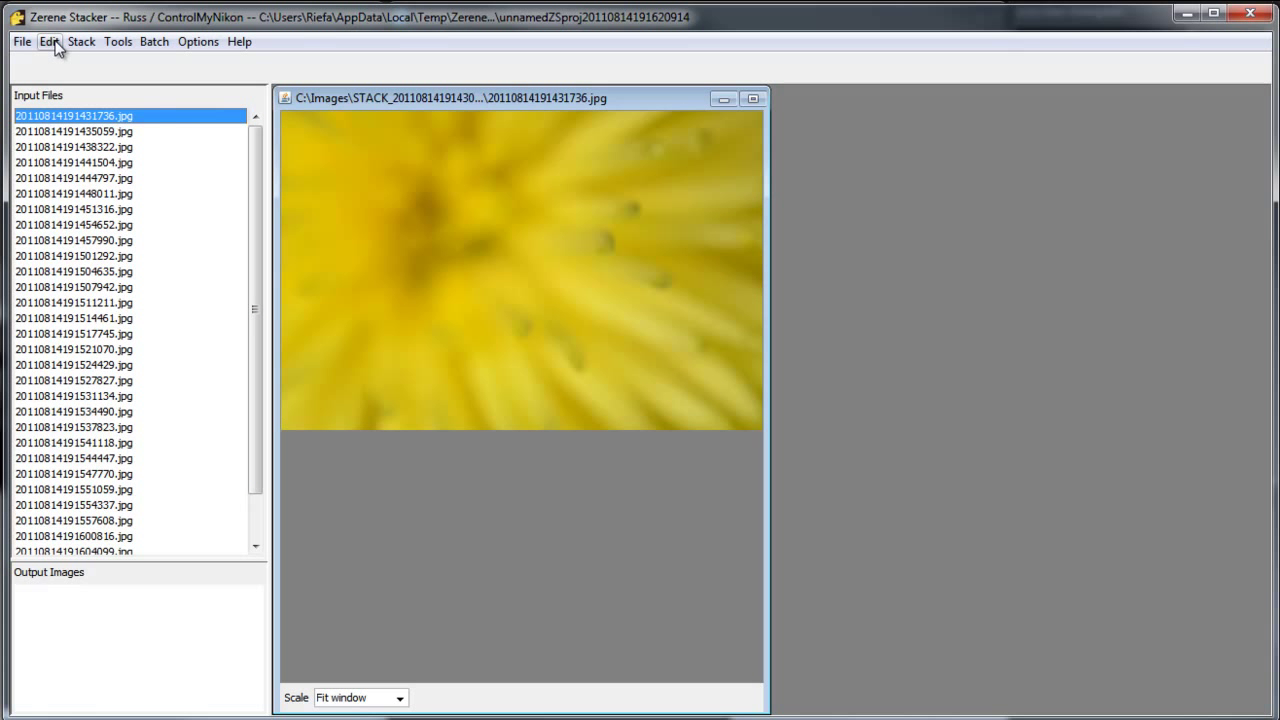
Align and stack all the yellow flower frames with PMax to produce the merged image
left_click(77, 43)
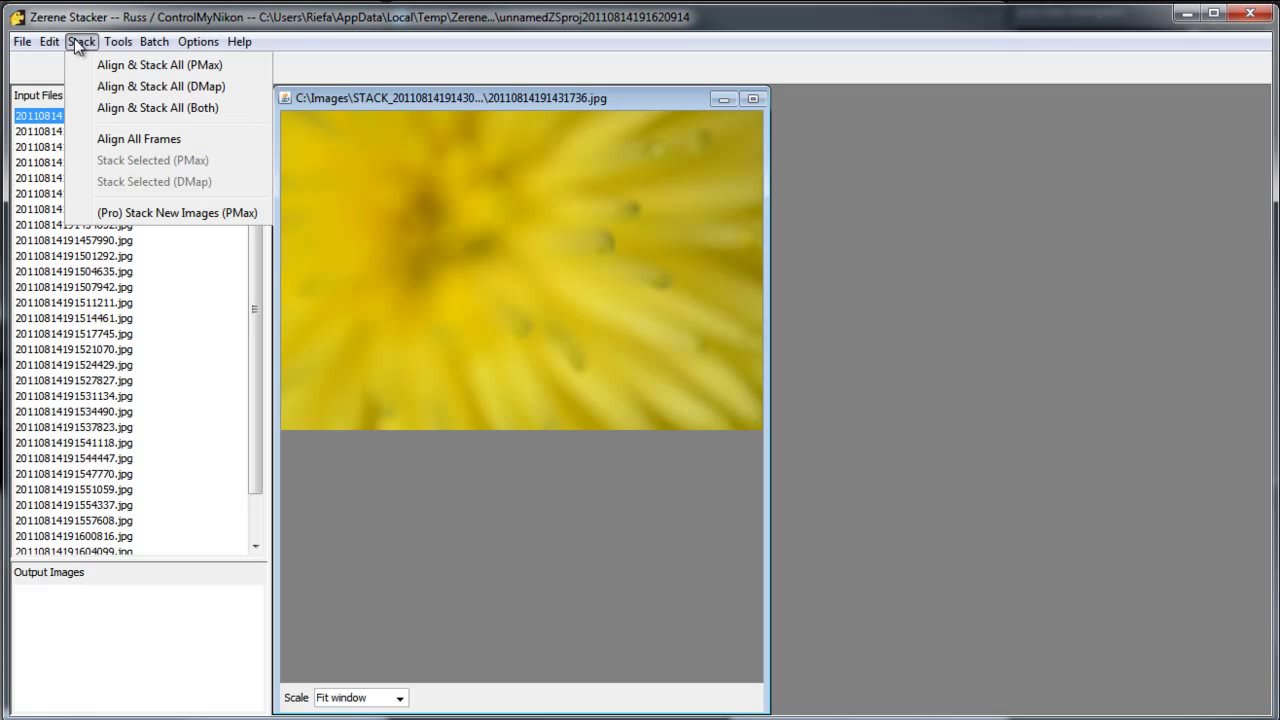
left_click(164, 68)
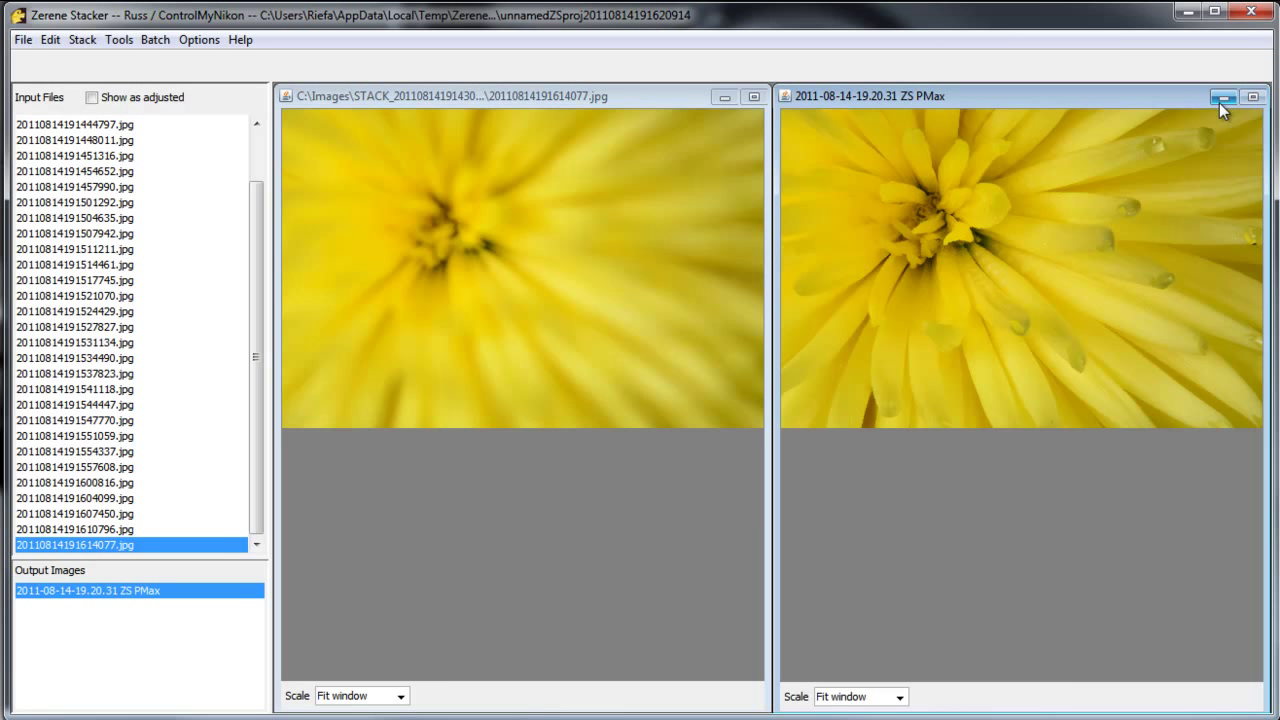
Maximize the 2011-08-14-19.20.31 ZS PMax output panel so it fills the workspace
left_click(1252, 97)
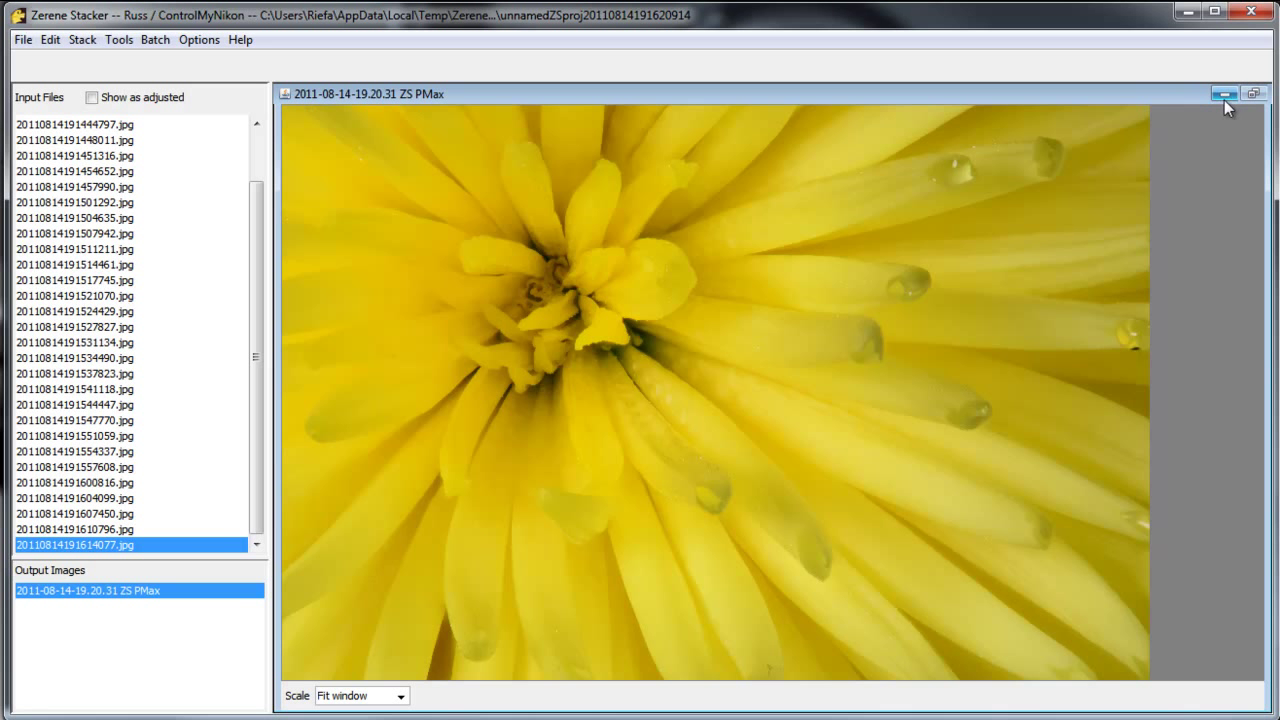
Minimize Zerene Stacker, open Live View, and refocus on the flower using the Focus Pad
left_click(1189, 12)
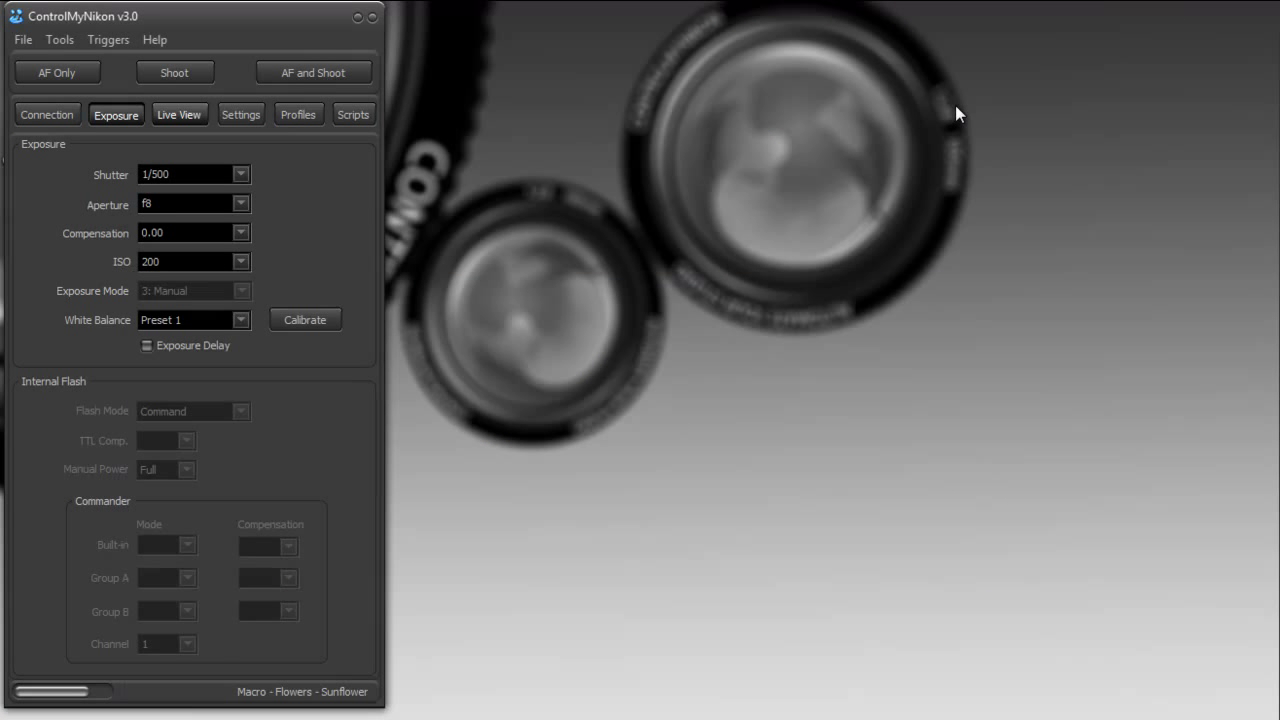
left_click(181, 116)
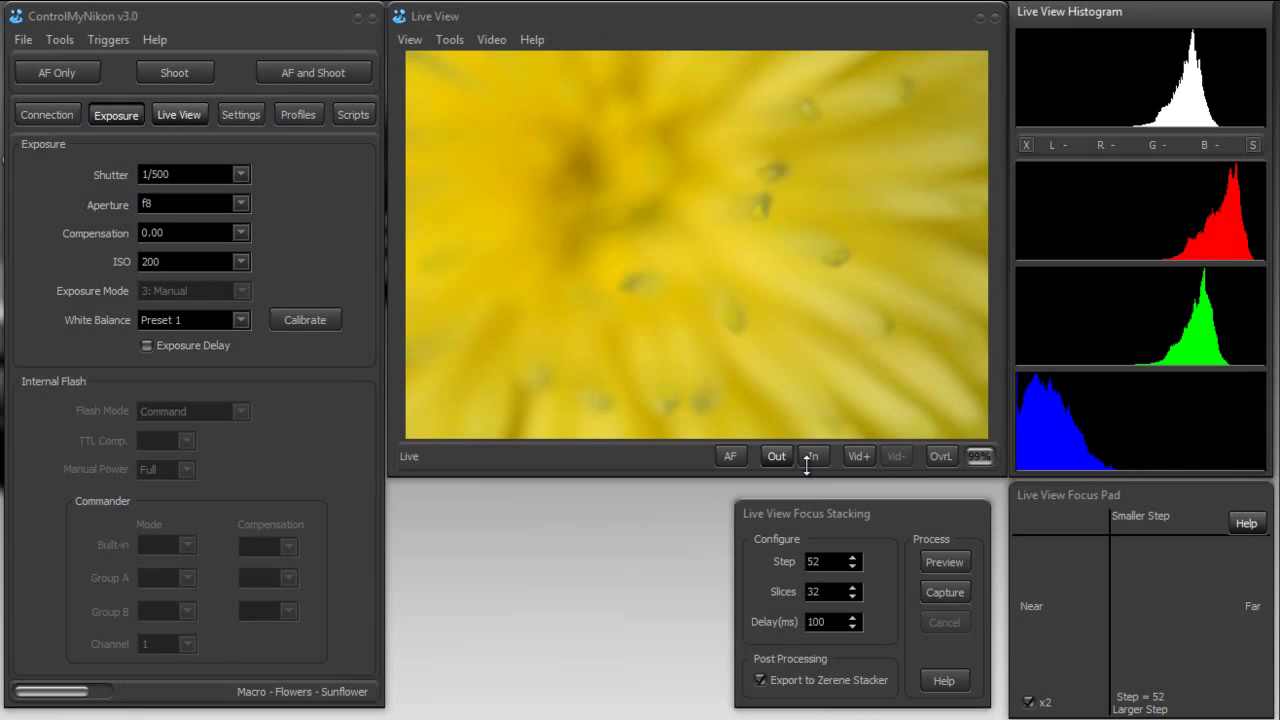
left_click(1135, 602)
left_click_drag(1136, 604, 1148, 603)
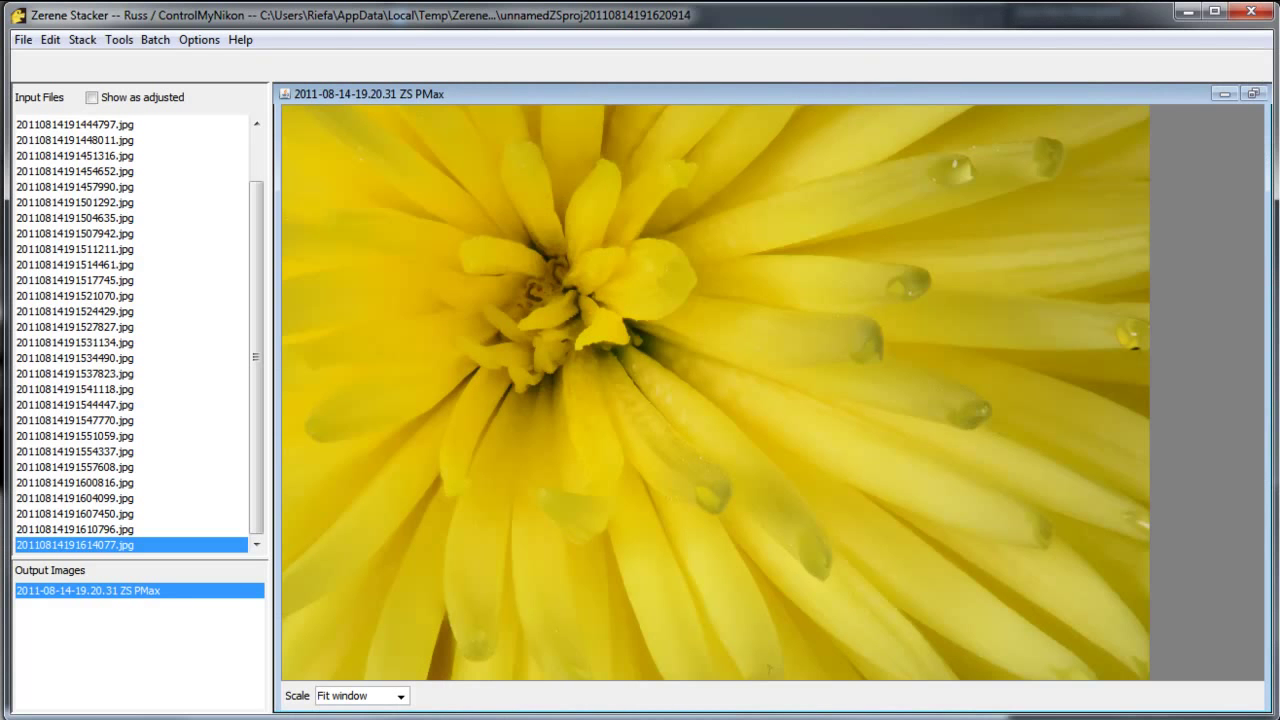
left_click_drag(1034, 16, 1063, 337)
double_click(1063, 337)
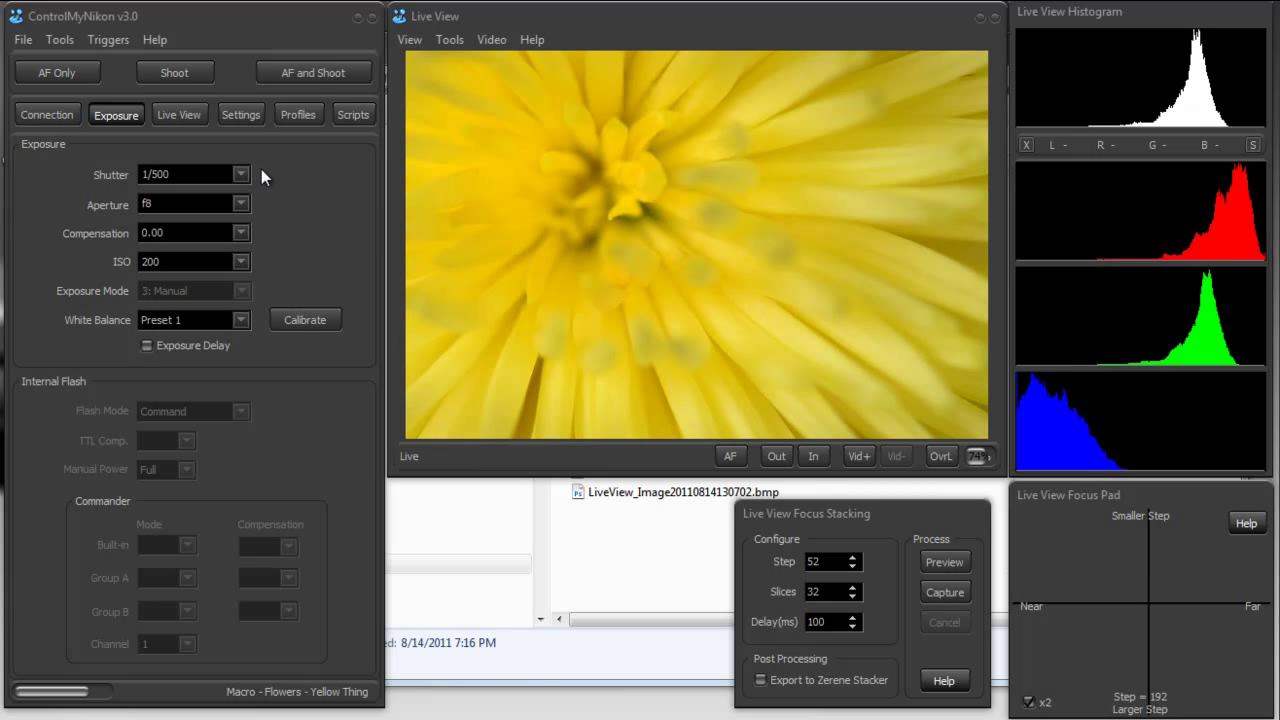
left_click(247, 119)
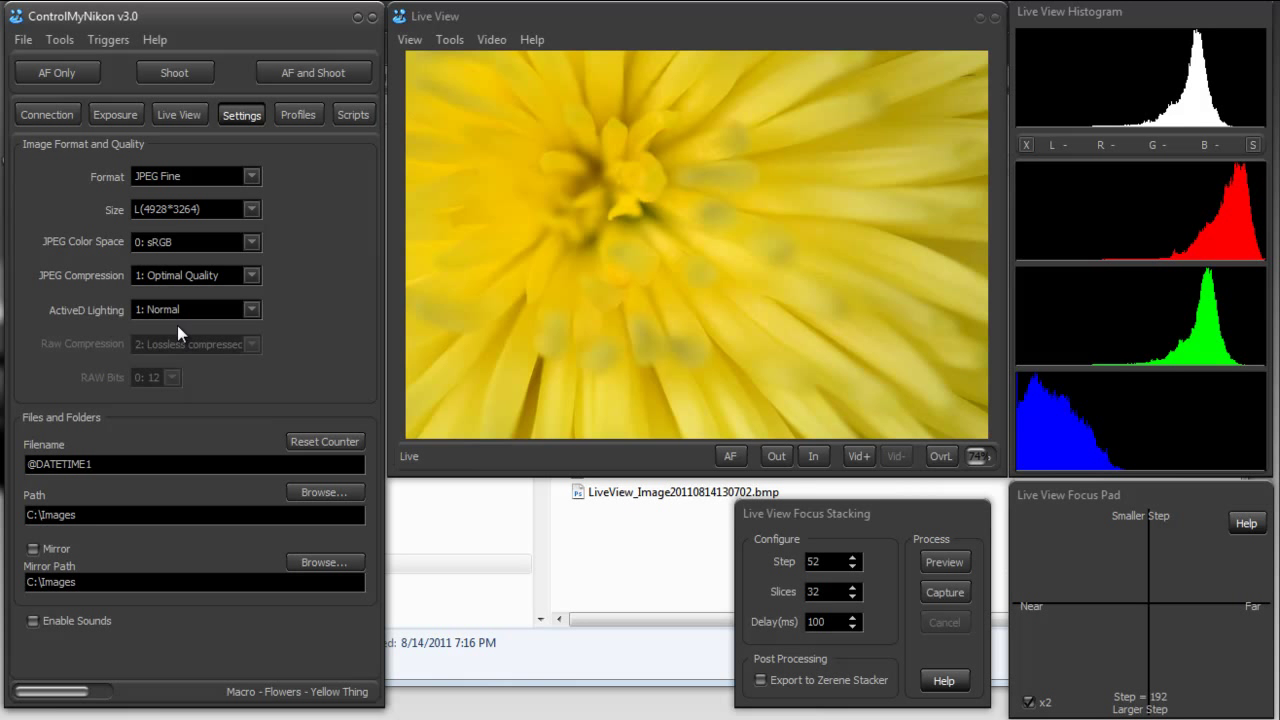
left_click_drag(88, 515, 24, 518)
left_click(75, 516)
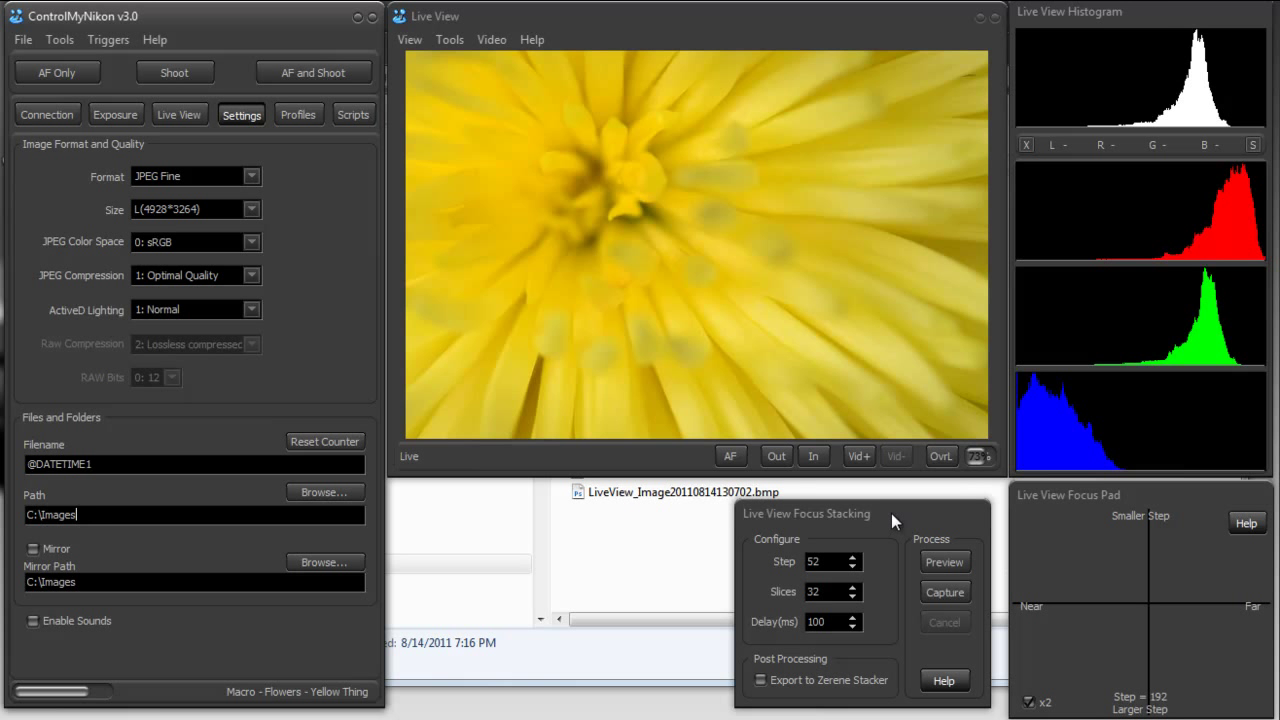
left_click(89, 514)
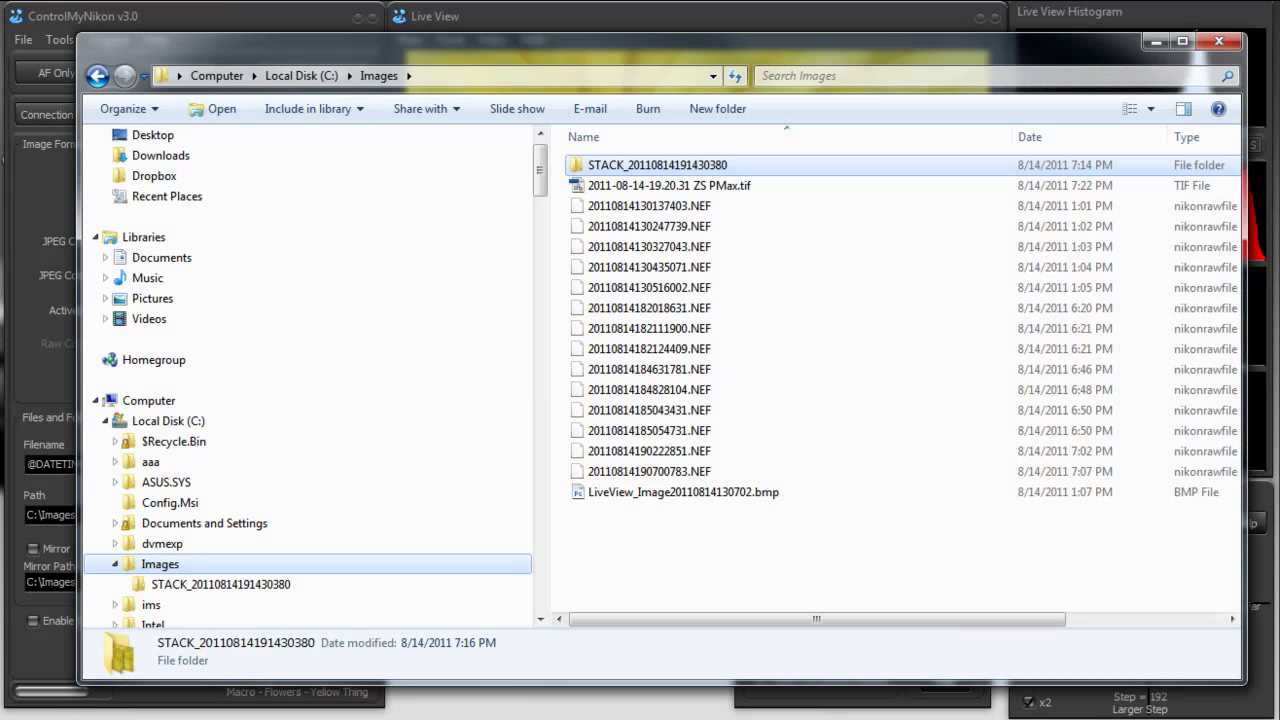
left_click(193, 590)
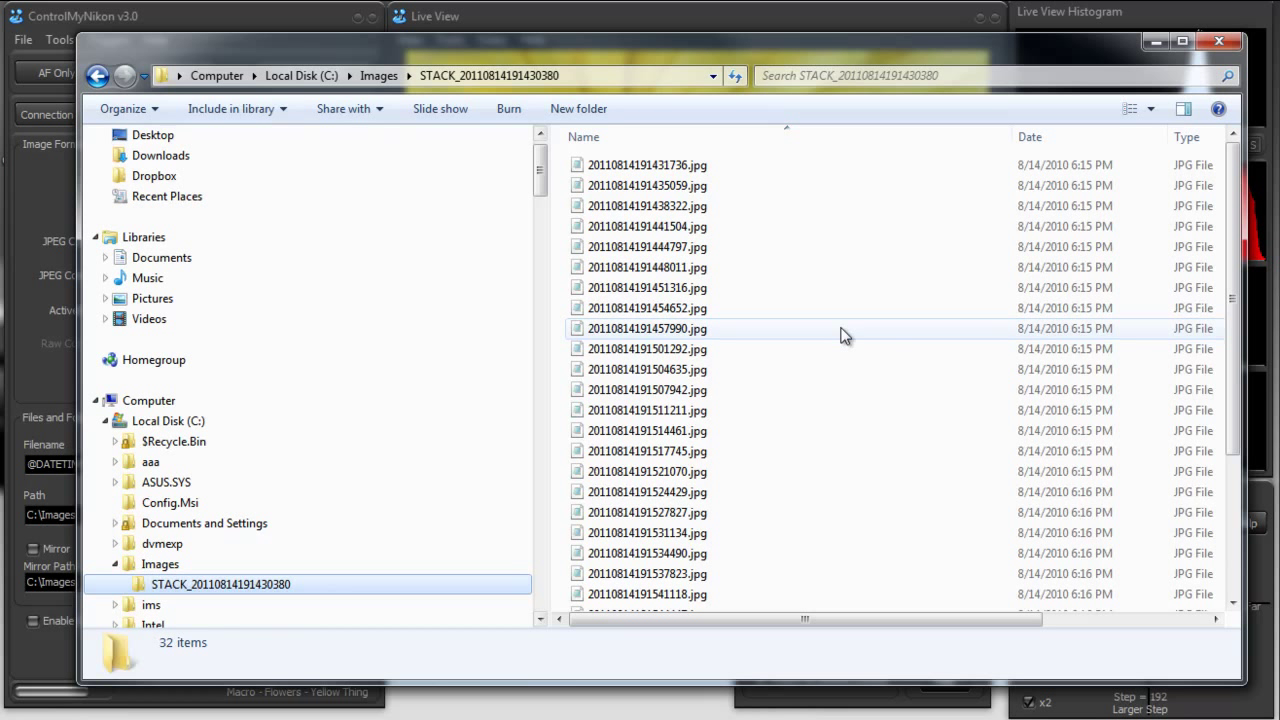
left_click(662, 166)
left_click(683, 200)
left_click(690, 227)
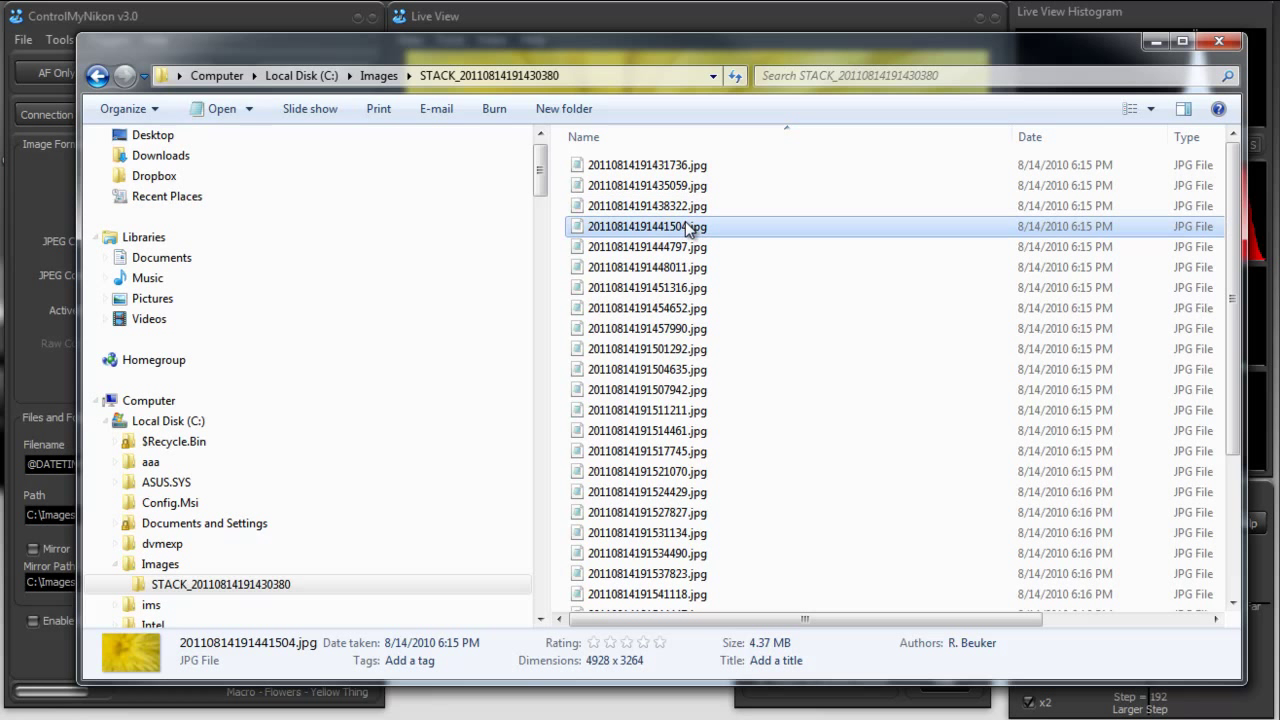
left_click(663, 165)
left_click(662, 188)
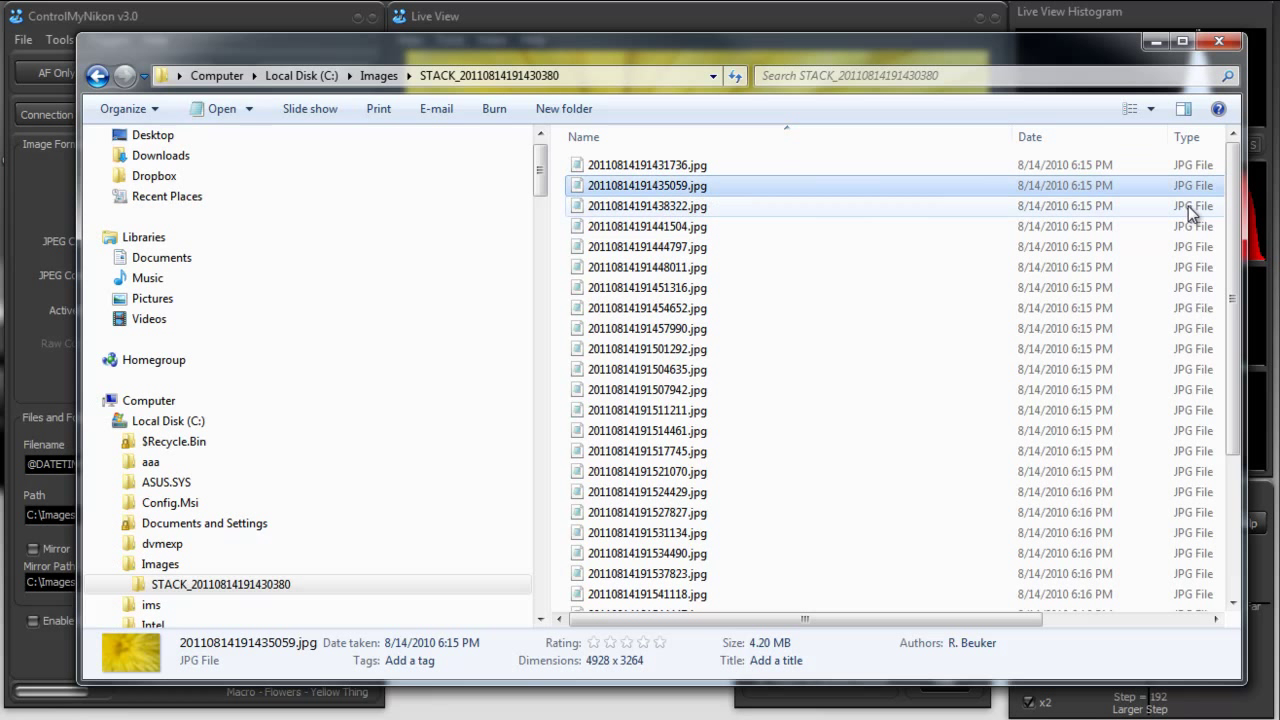
left_click(672, 168)
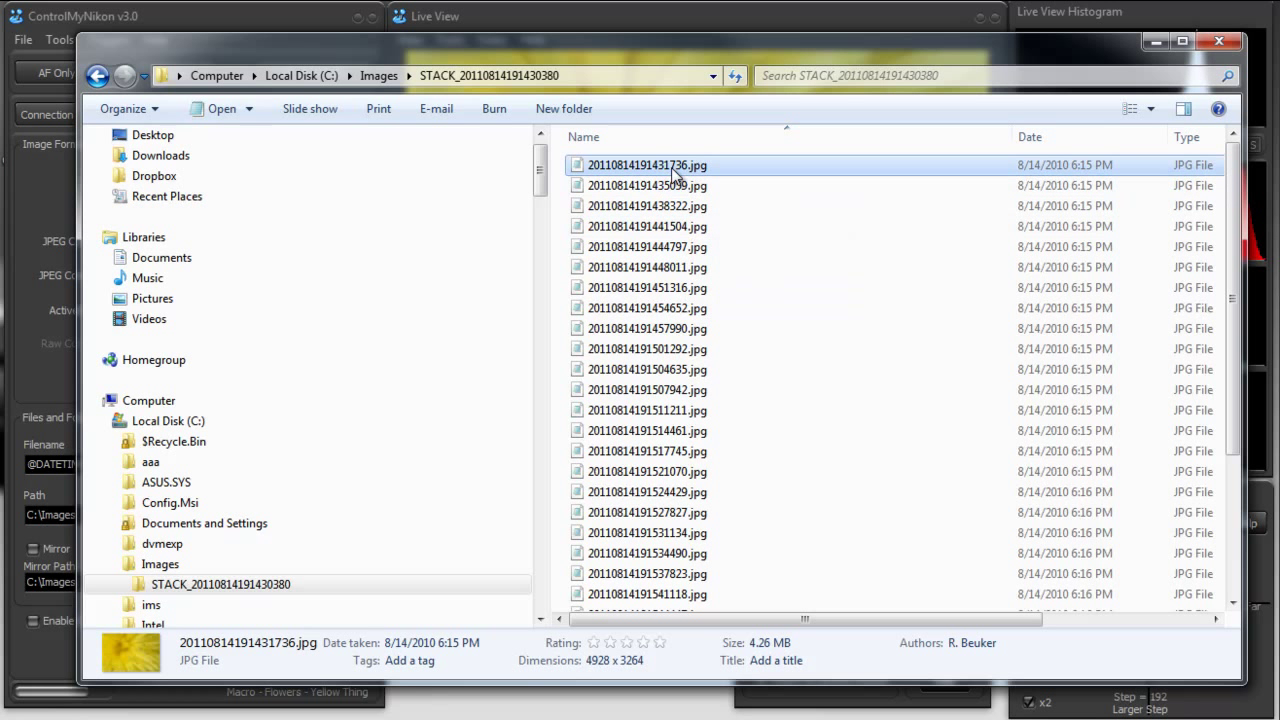
left_click(900, 186)
left_click(1100, 206)
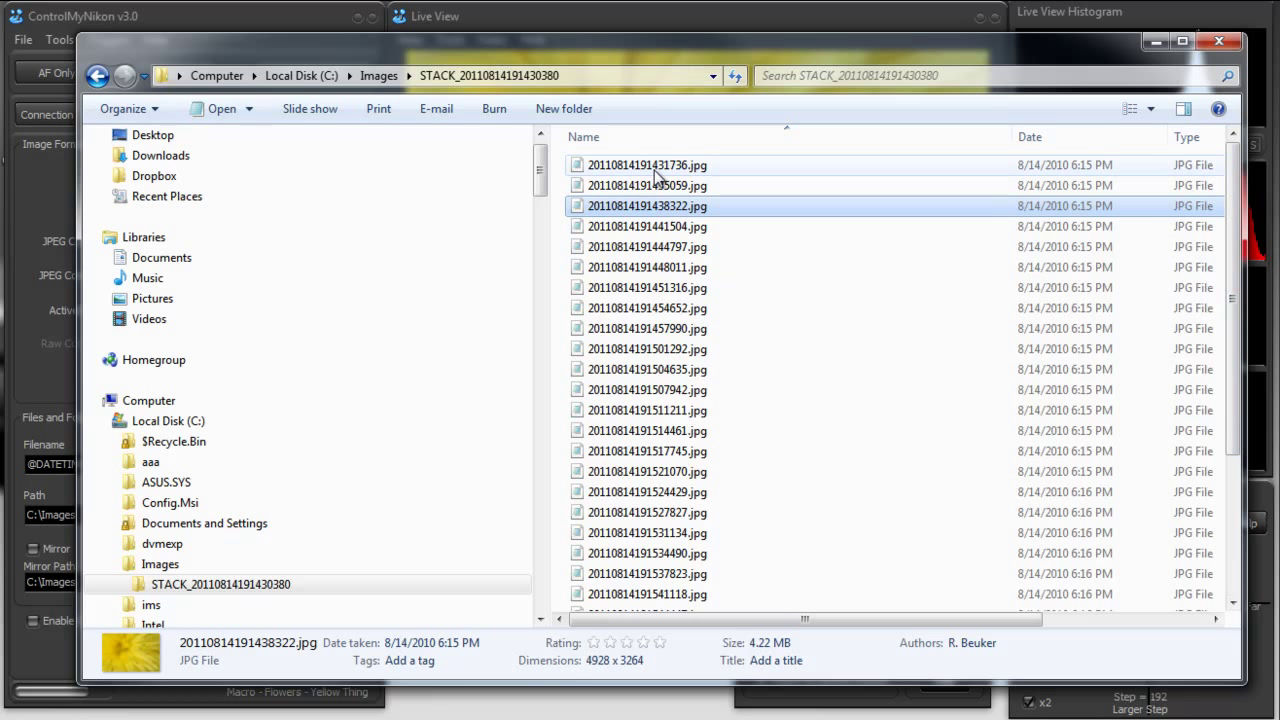
left_click(684, 170)
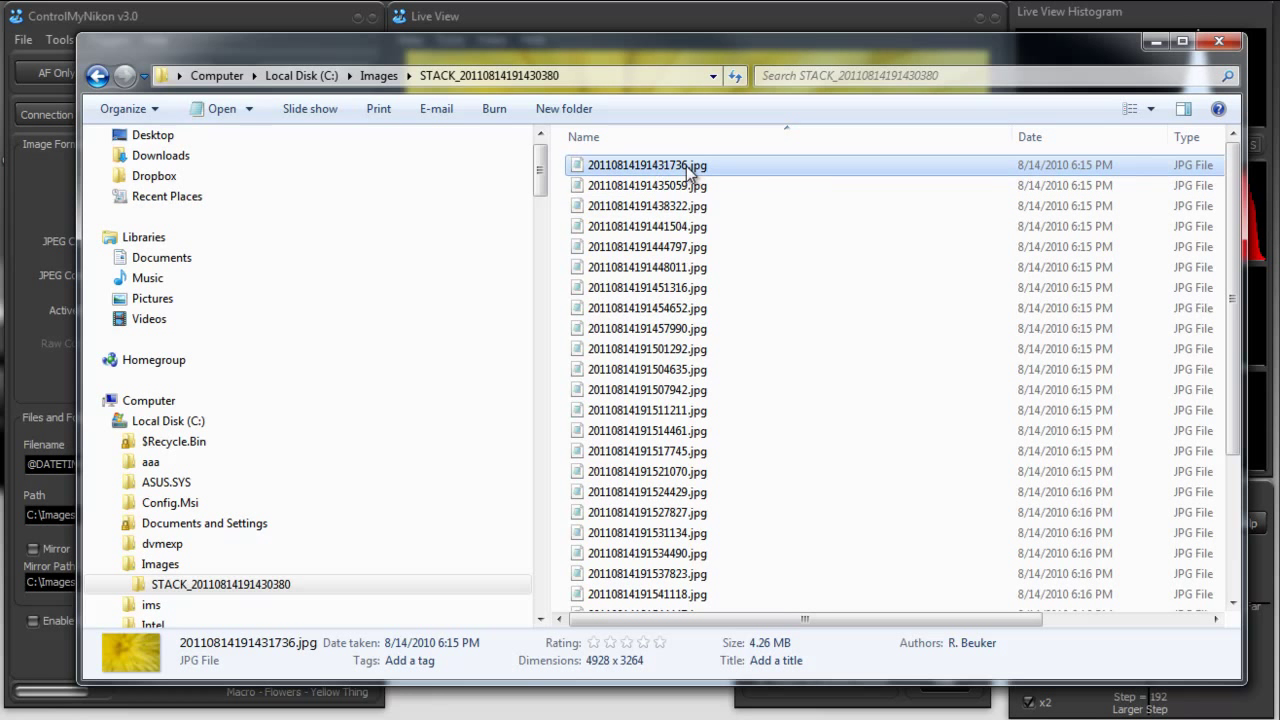
left_click(660, 189)
left_click(660, 224)
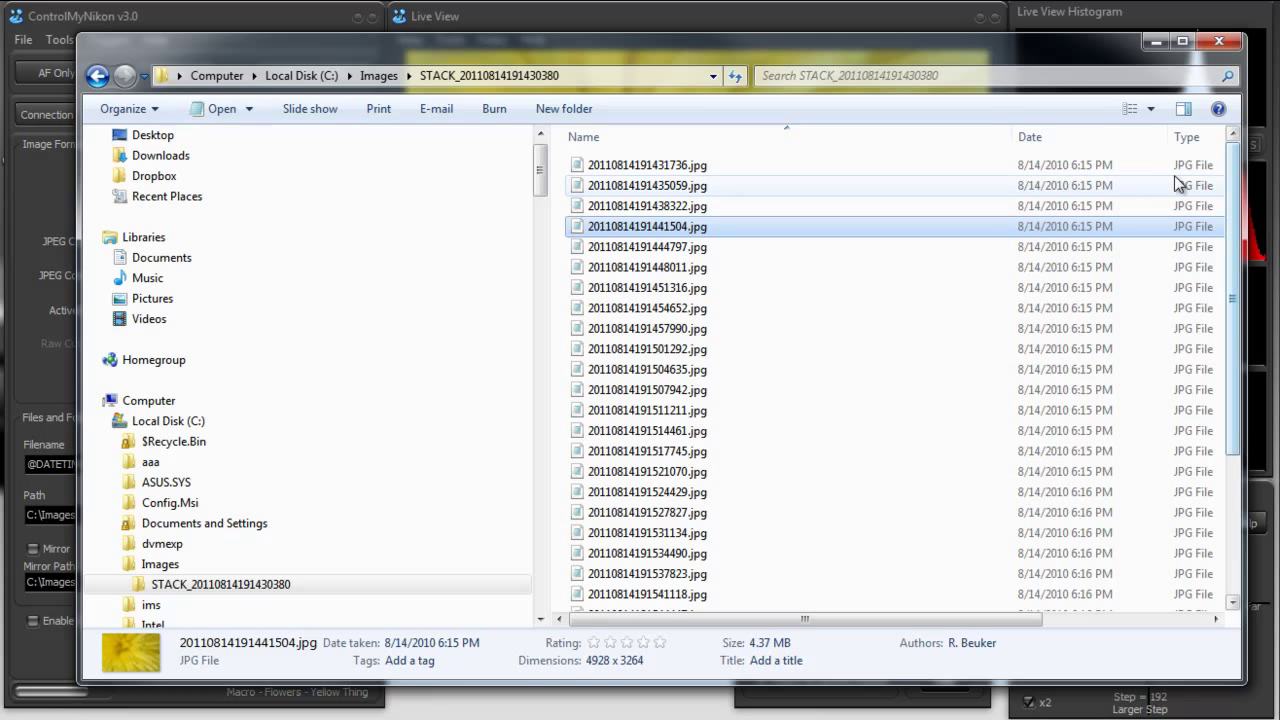
left_click(672, 184)
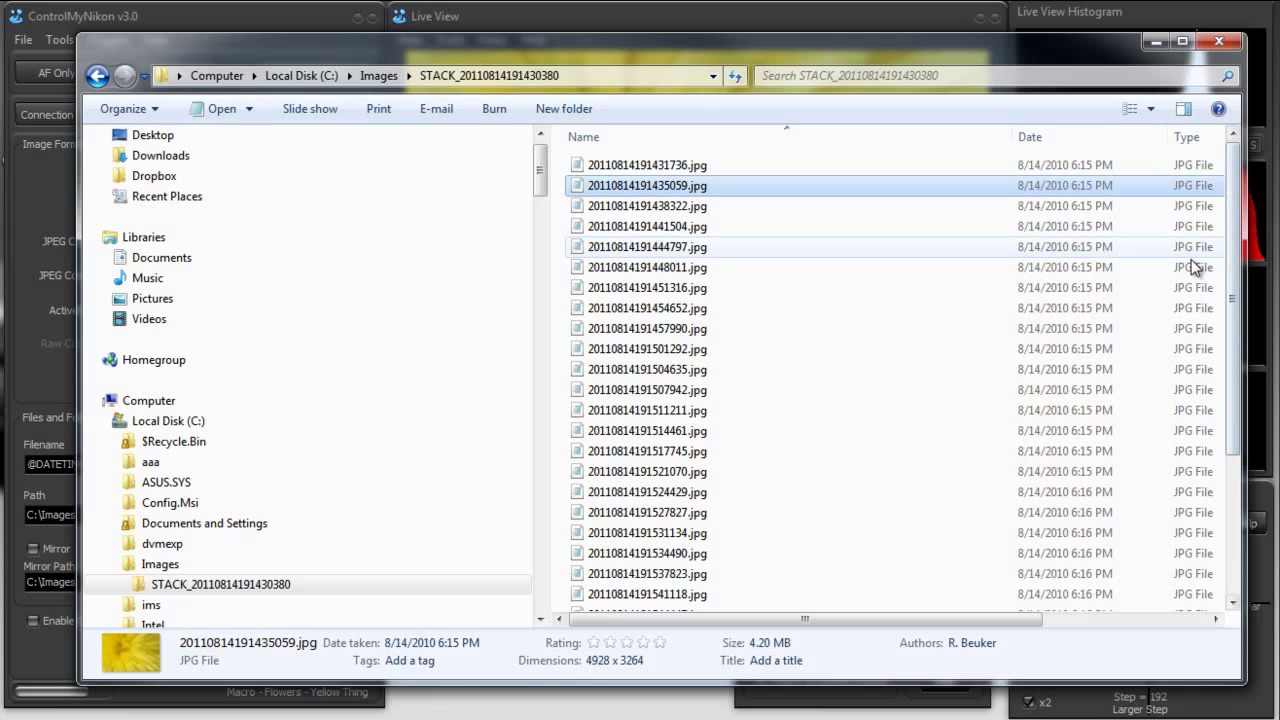
left_click(720, 165)
scroll(1232, 400, "down", 3)
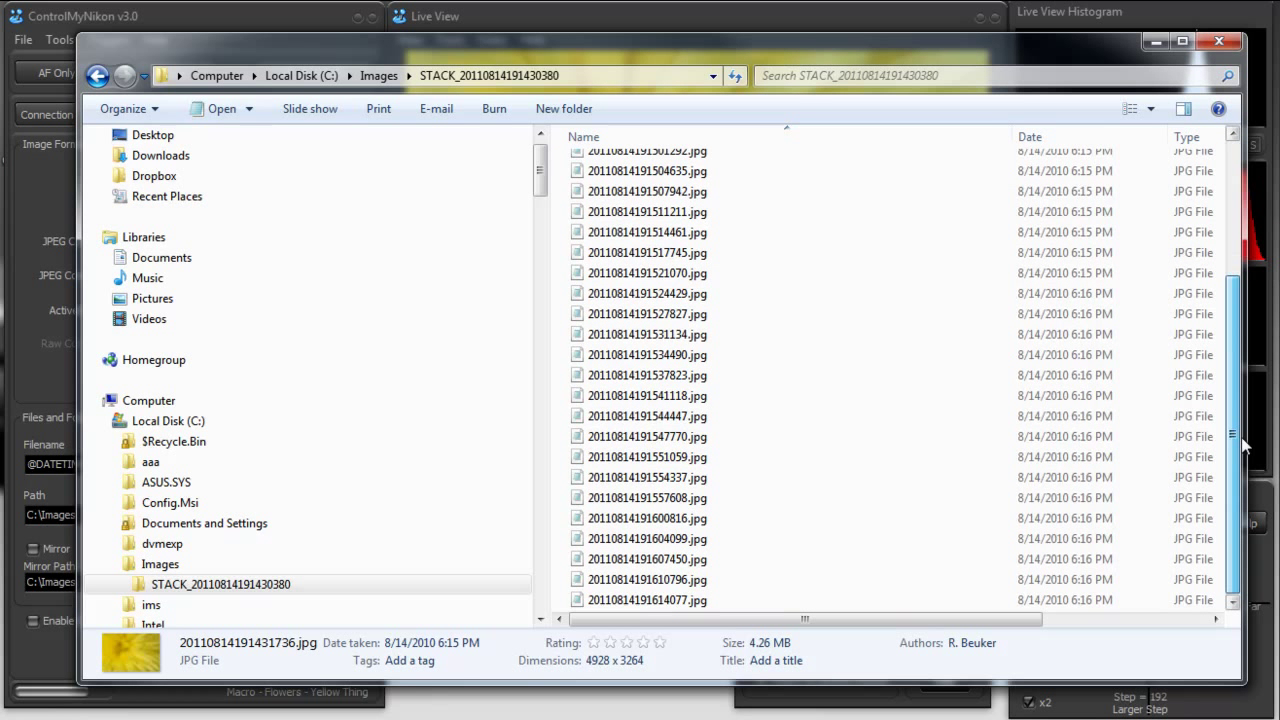
left_click(690, 600)
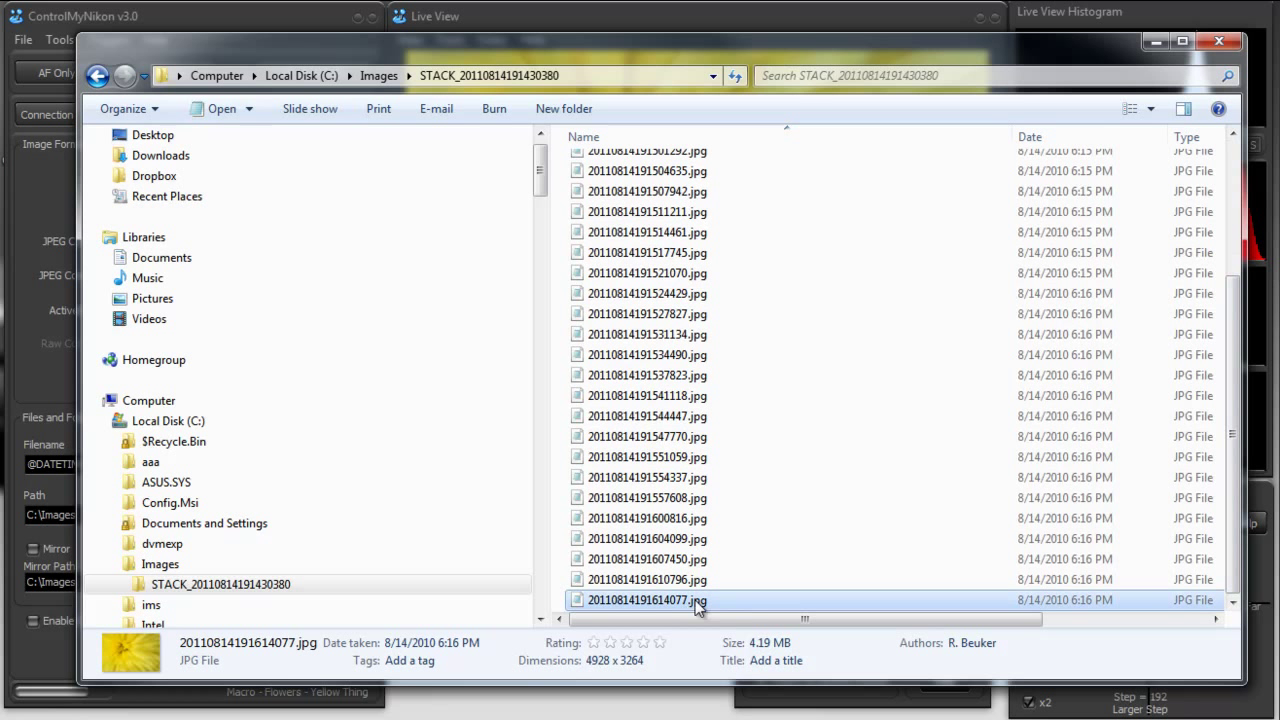
left_click(1157, 42)
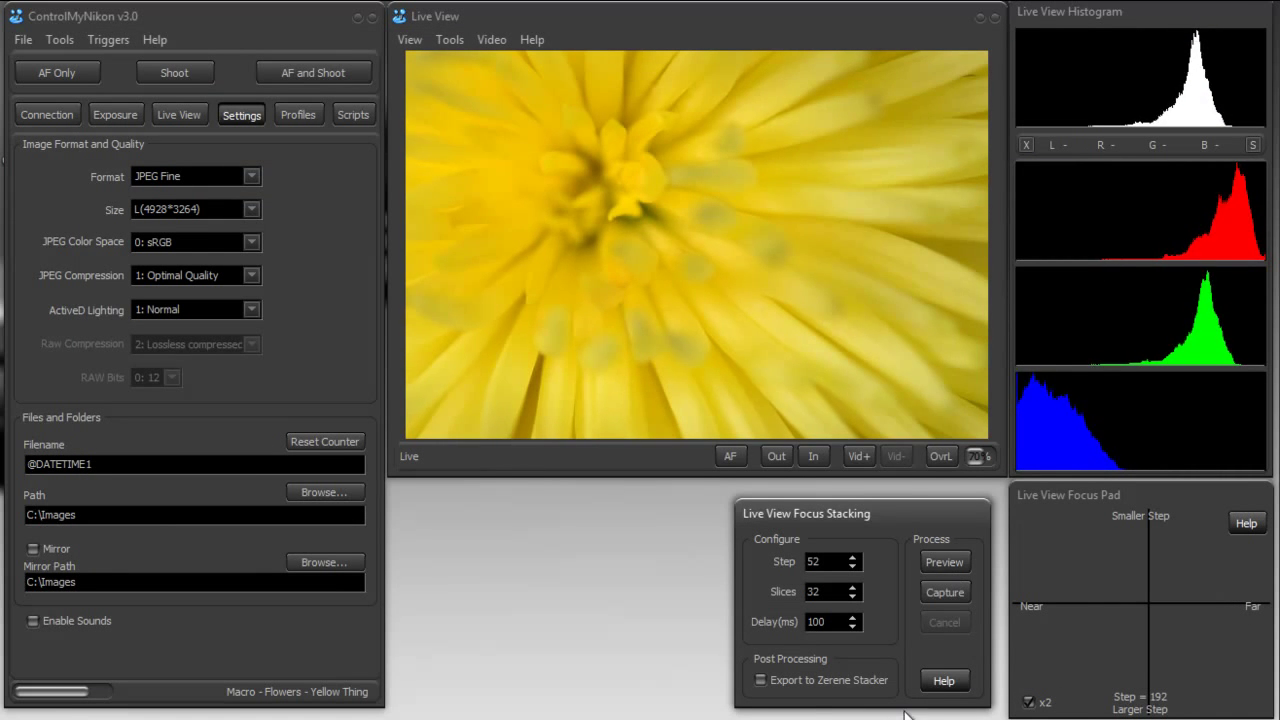
Consult the Focus Stacking Help on the Create a Stack steps, then return to the main window
left_click(948, 681)
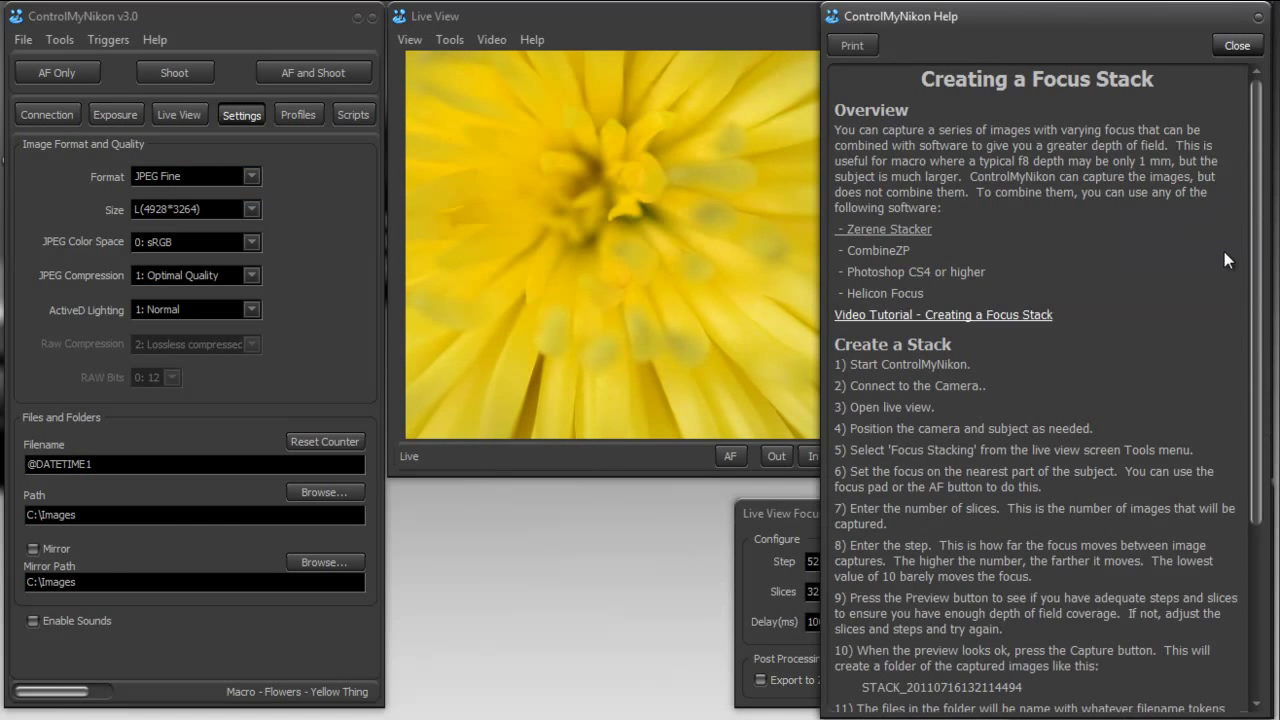
left_click_drag(1252, 296, 1250, 471)
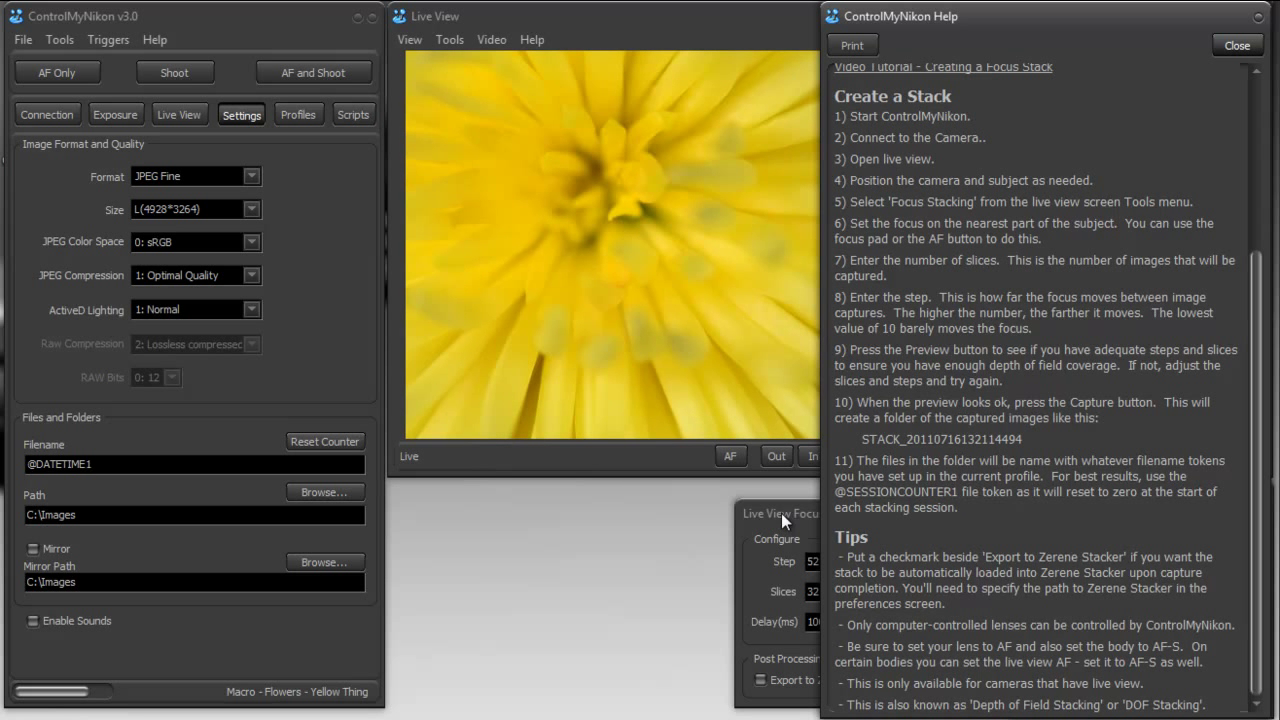
left_click(596, 651)
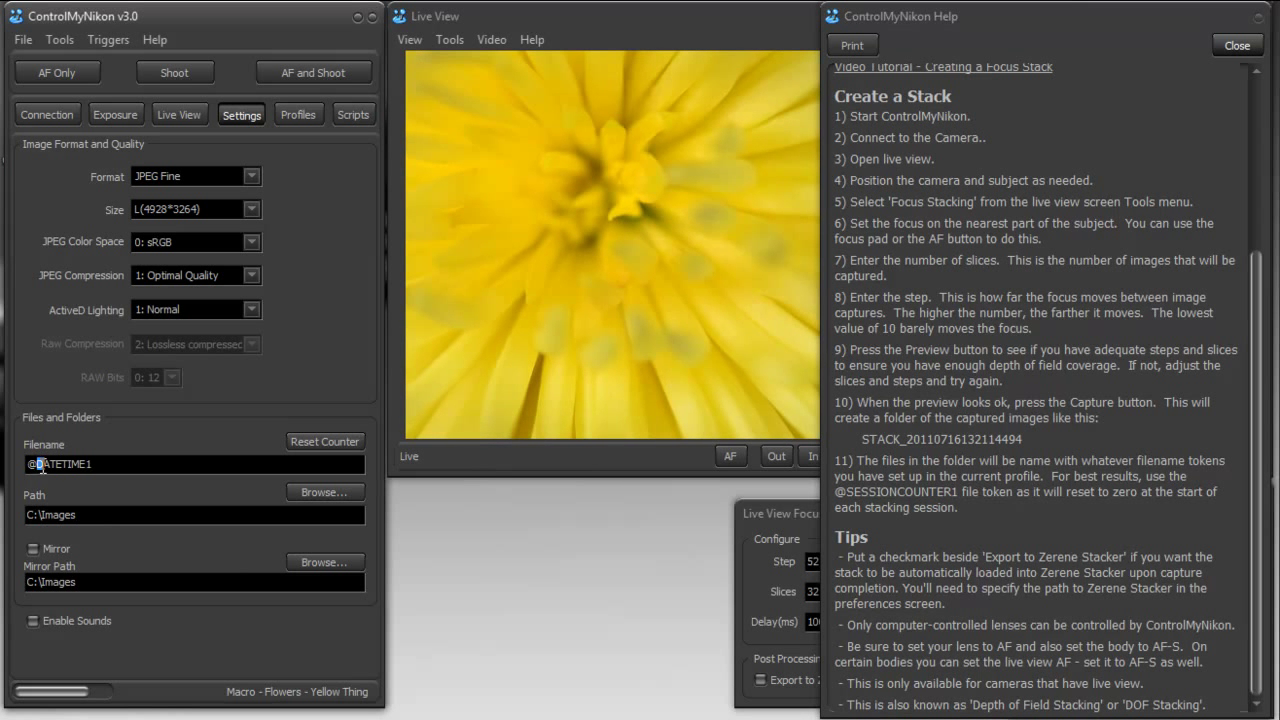
Replace DATETIME1 with SESSIONCOUNTER1 in the Filename token
left_click_drag(37, 464, 299, 472)
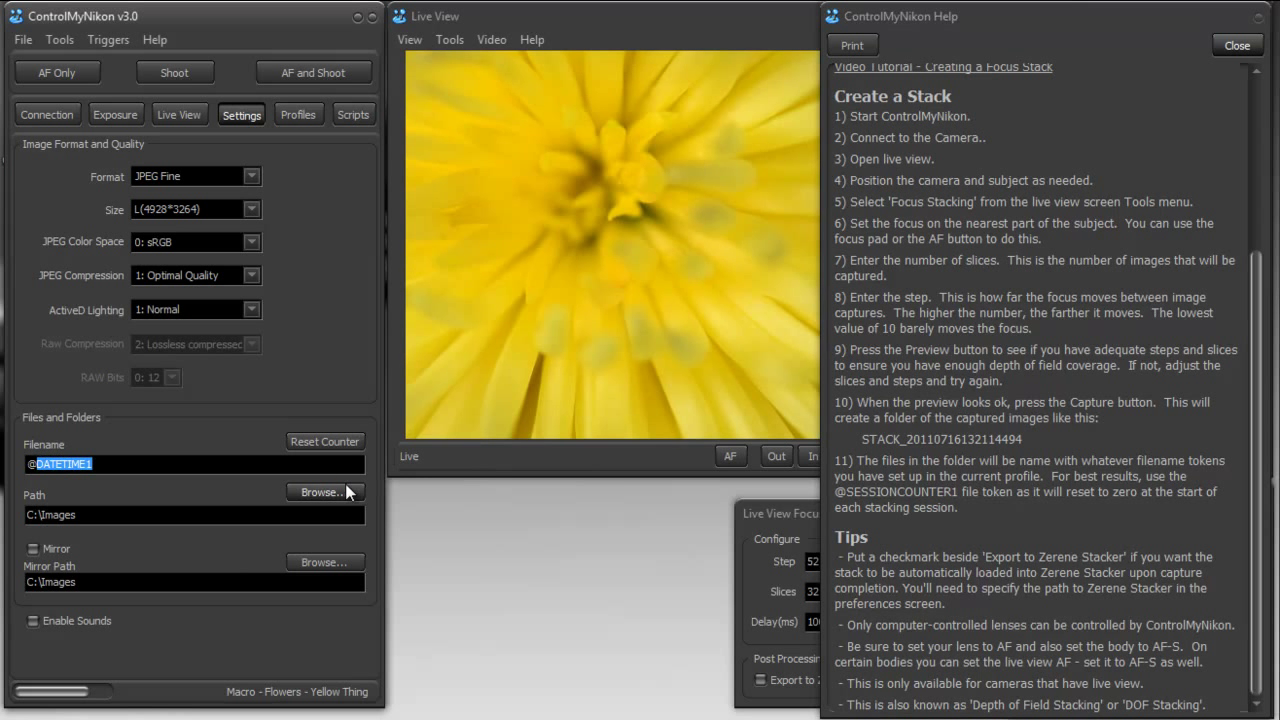
type("SESSION")
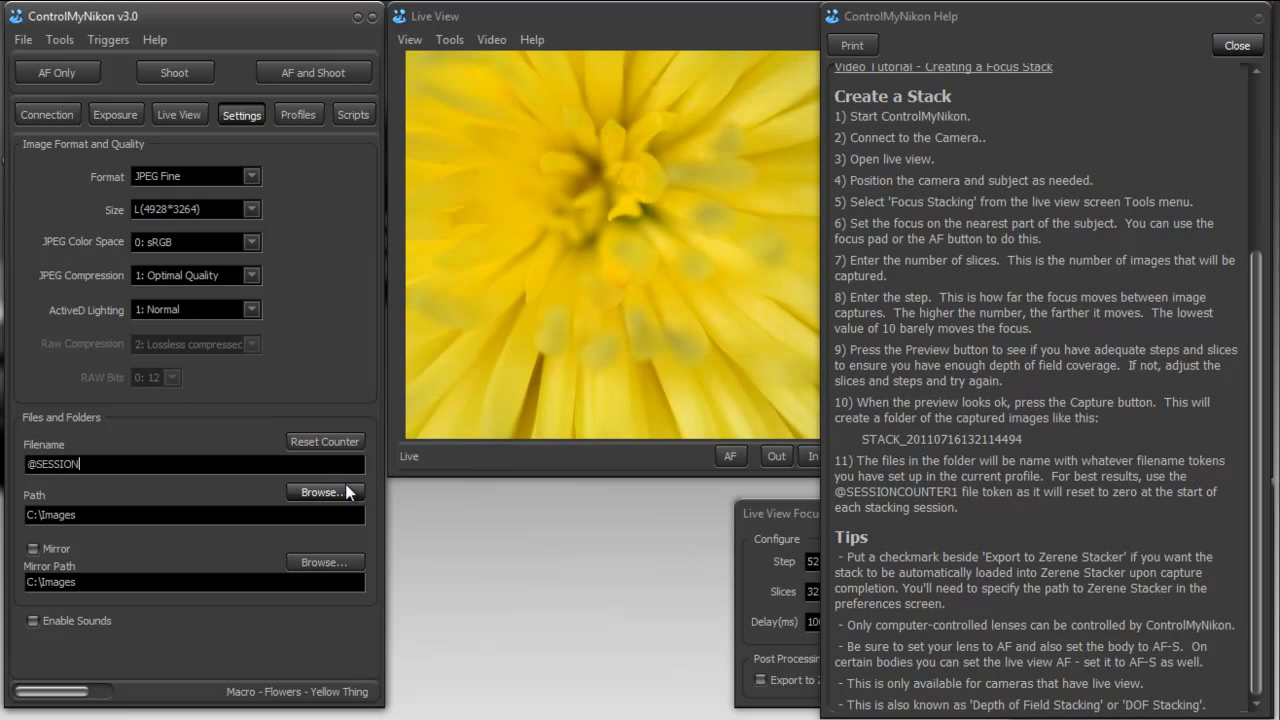
type("COUNTER")
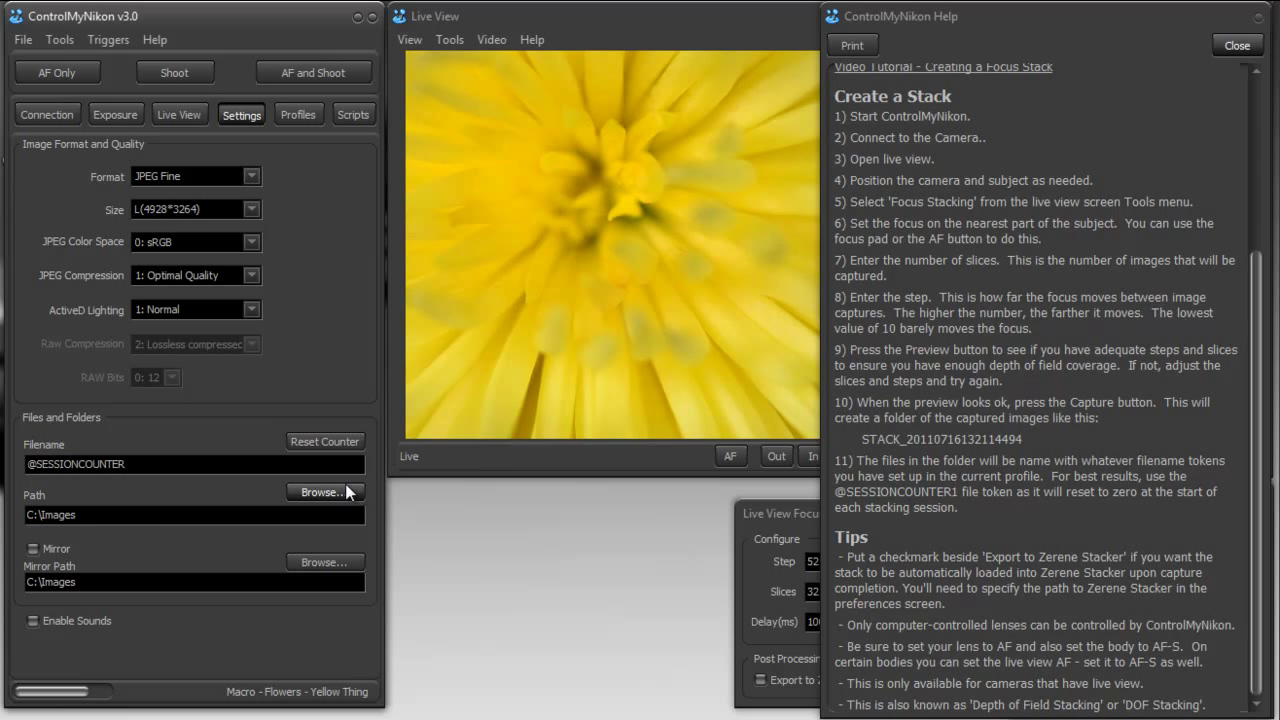
type("1")
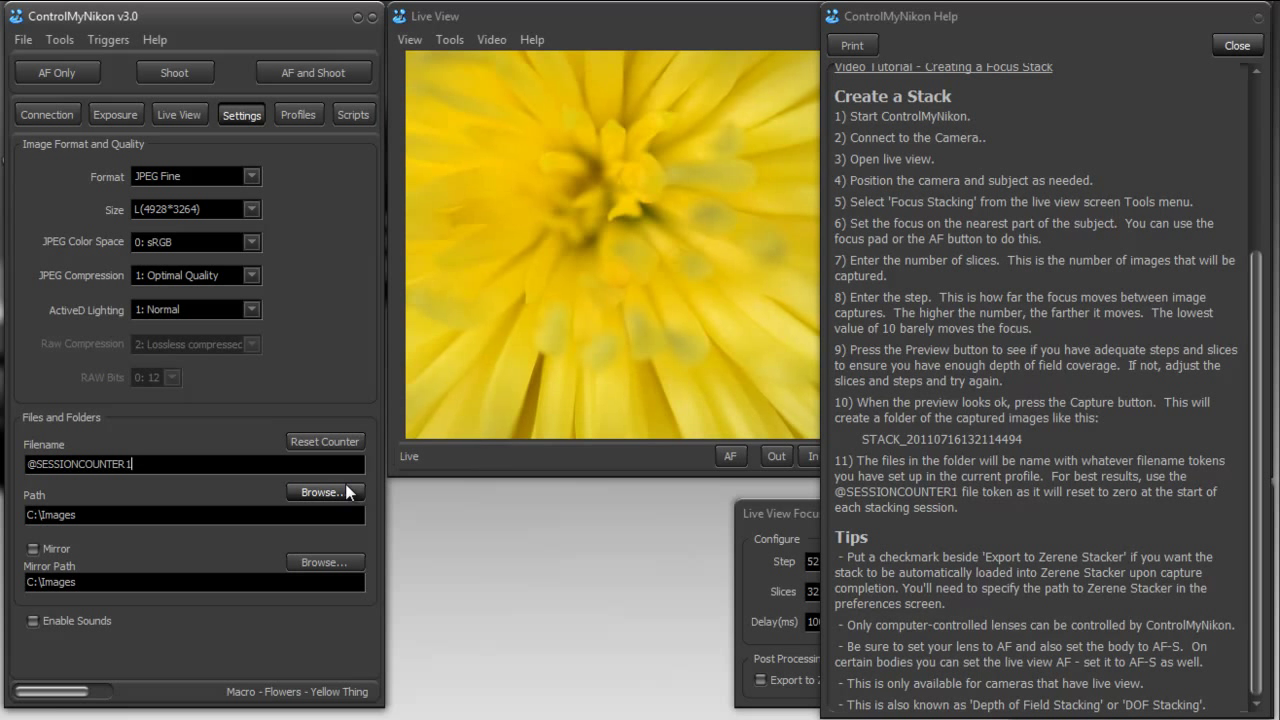
left_click(172, 515)
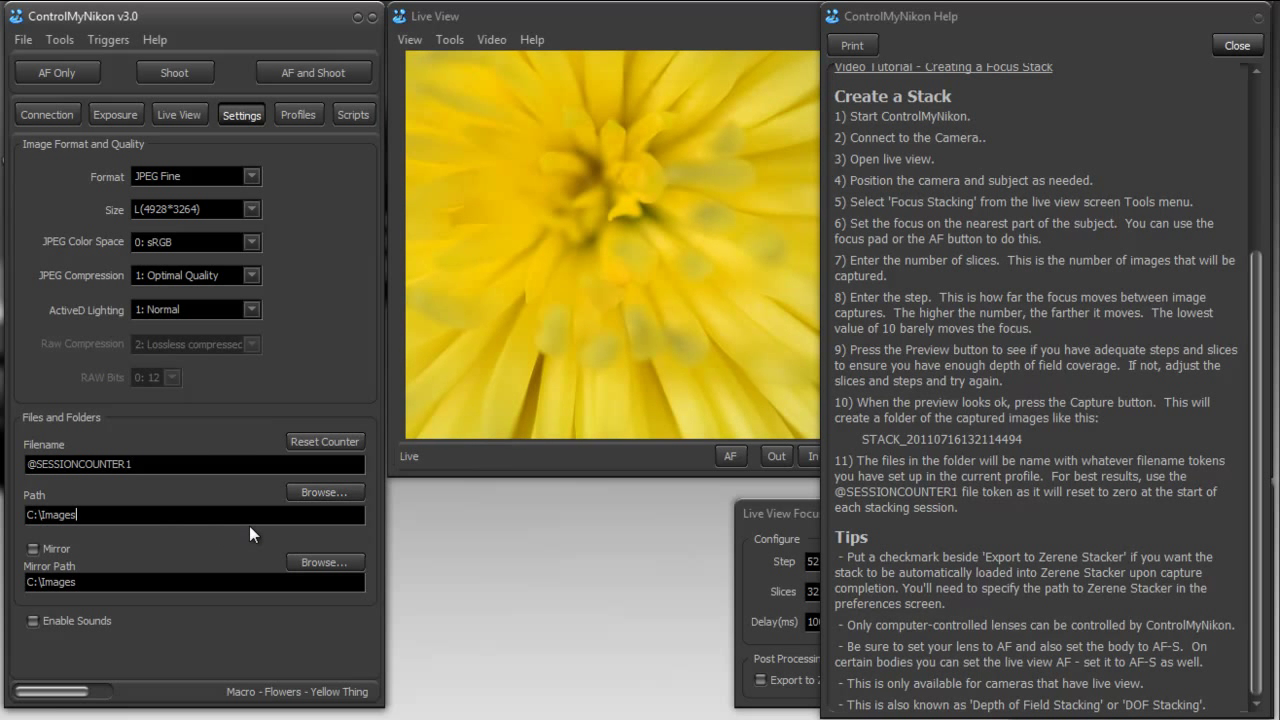